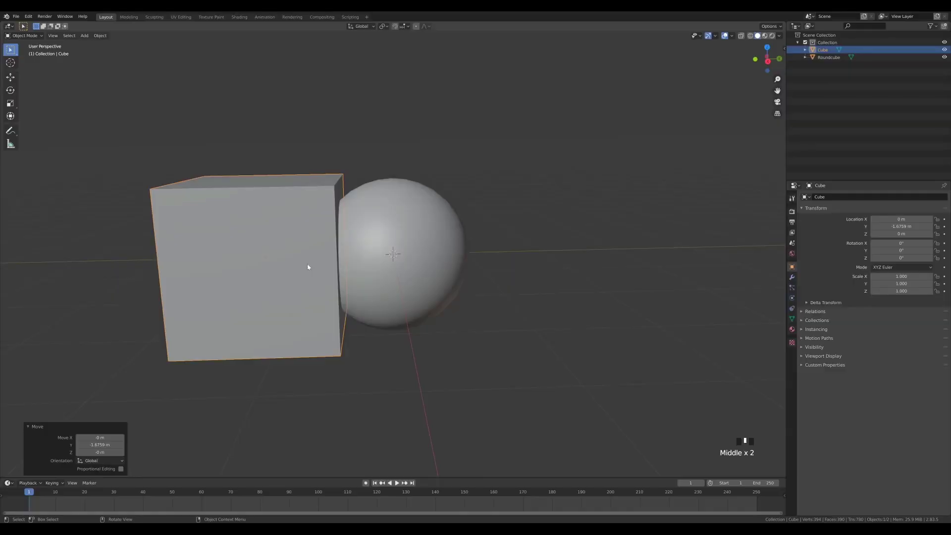
Select the rounded sphere and the cube, hiding and unhiding the cube to check the Boolean cut.
left_click(829, 57)
left_click(792, 277)
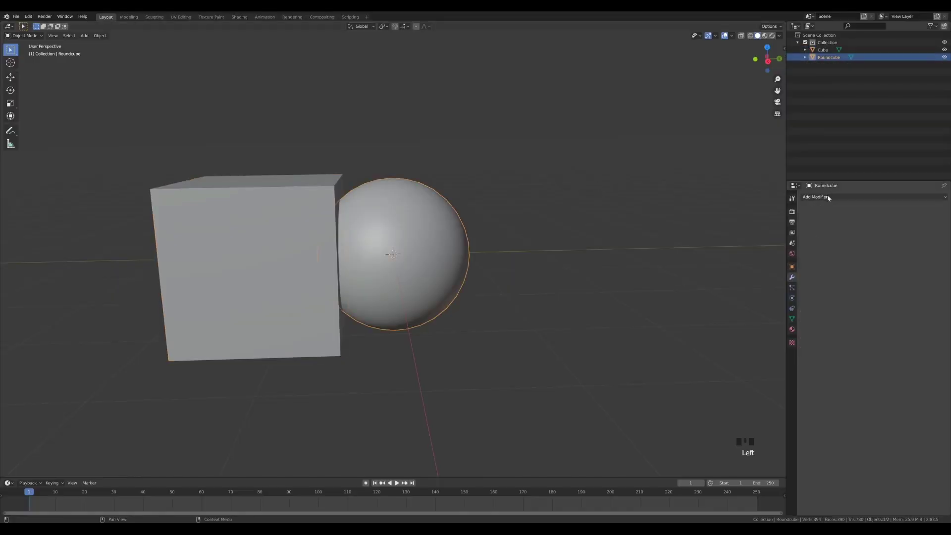
left_click(317, 273)
key("h")
key("alt+h")
middle_click_drag(478, 267, 467, 217)
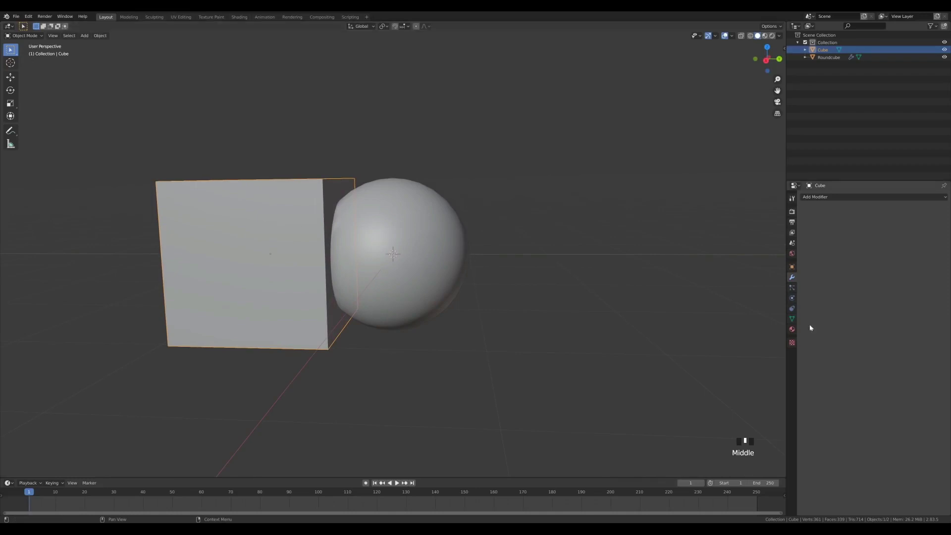
Make the cube a wireframe cutter subtracting from the sphere with Bool Tool Difference.
left_click(276, 241)
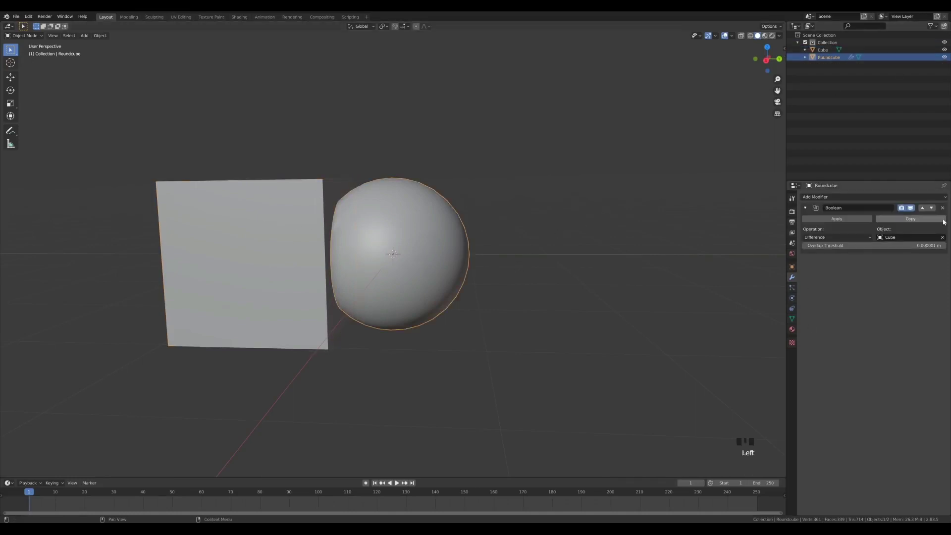
key("ctrl+KP_Subtract")
middle_click_drag(501, 232, 347, 208)
left_click(325, 190)
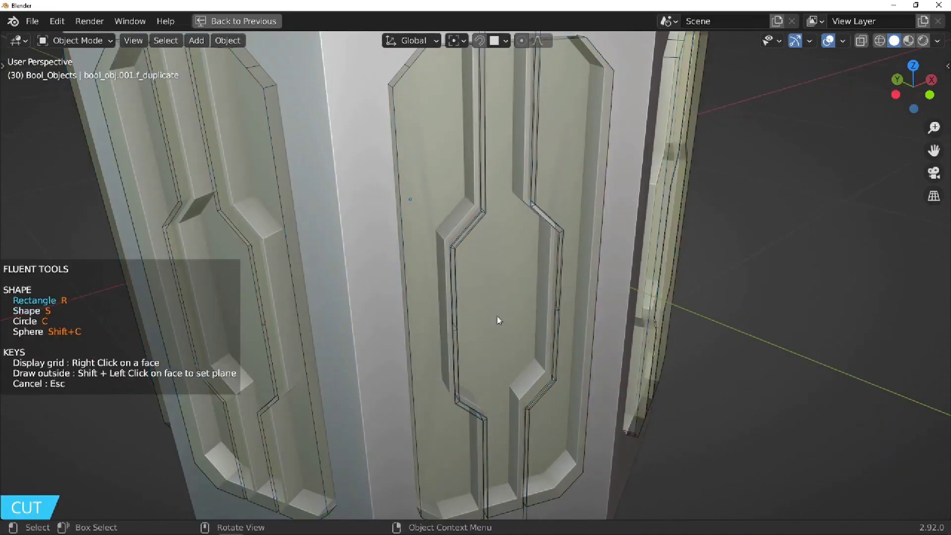
Draw and validate a small rectangle cut on the panel face using Fluent's grid.
right_click(506, 319)
left_click(505, 318)
left_click(504, 365)
right_click(490, 367)
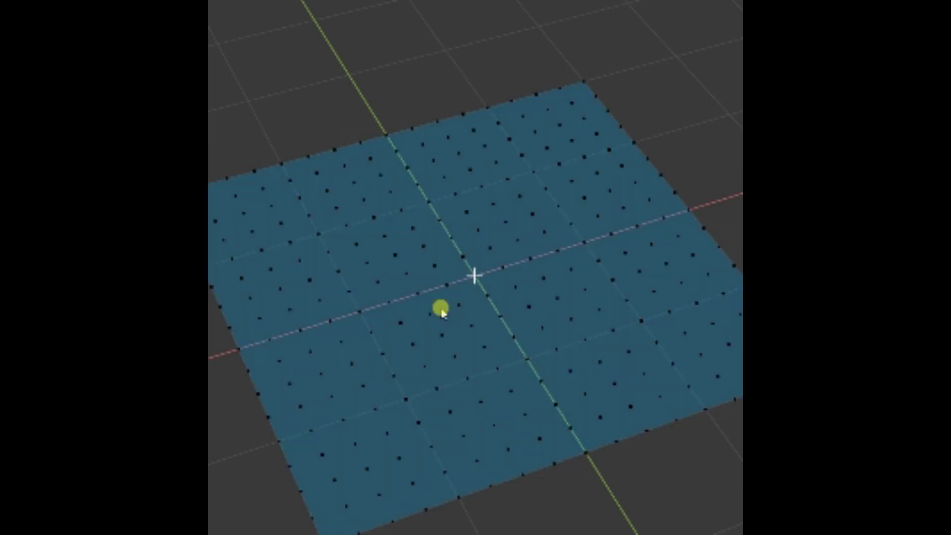
Draw an F outline with Fluent's Shape tool and extrude it into a solid letter.
left_click_drag(330, 251, 538, 174)
left_click_drag(506, 223, 395, 254)
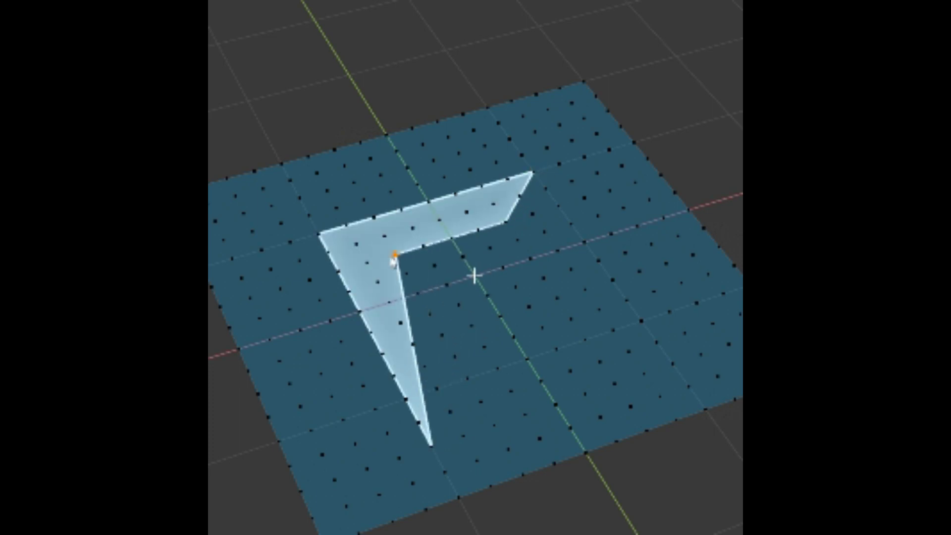
left_click_drag(418, 294, 580, 247)
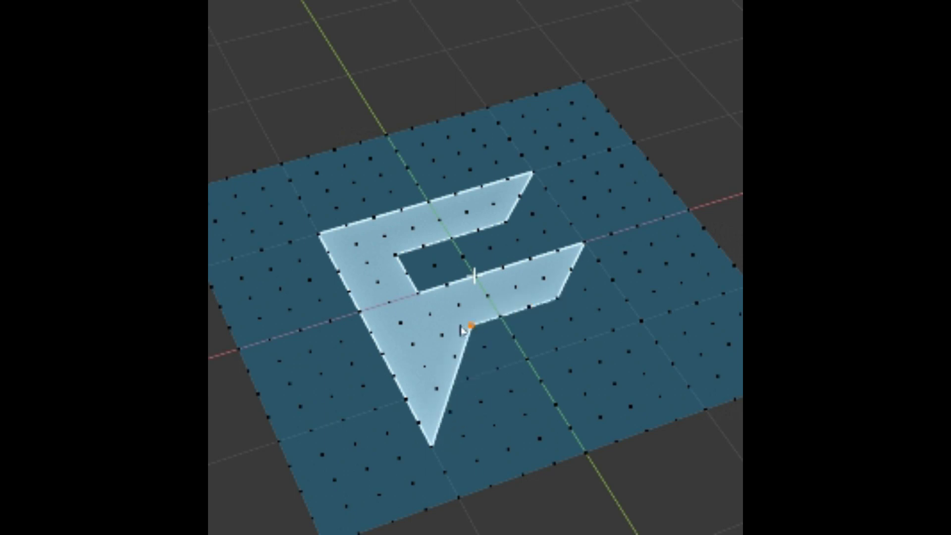
left_click(494, 427)
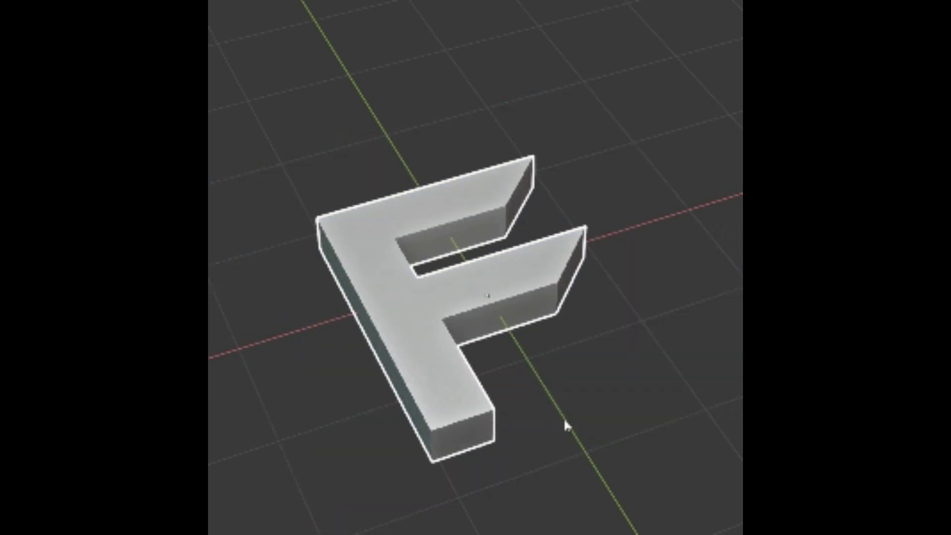
Switch Fluent to Slice mode and orbit so the new grid faces the camera.
key("f")
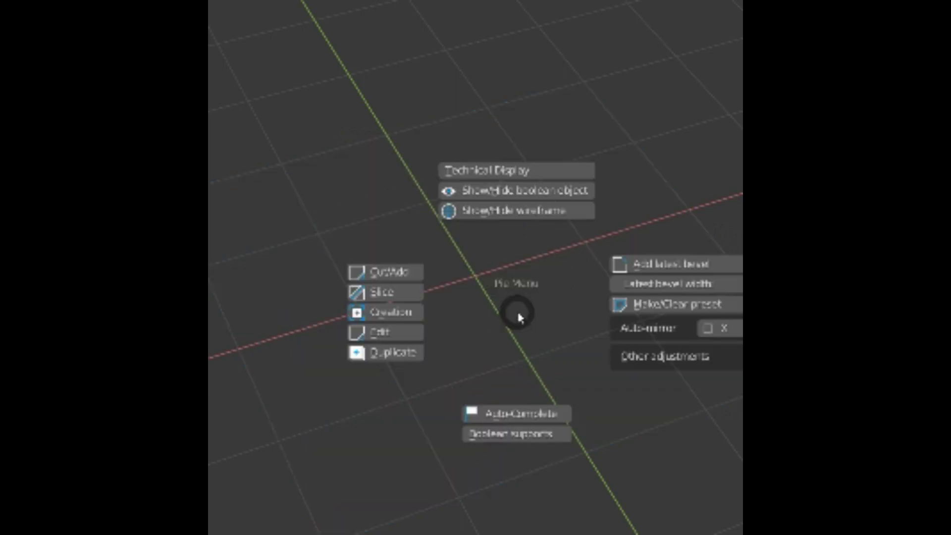
left_click(391, 296)
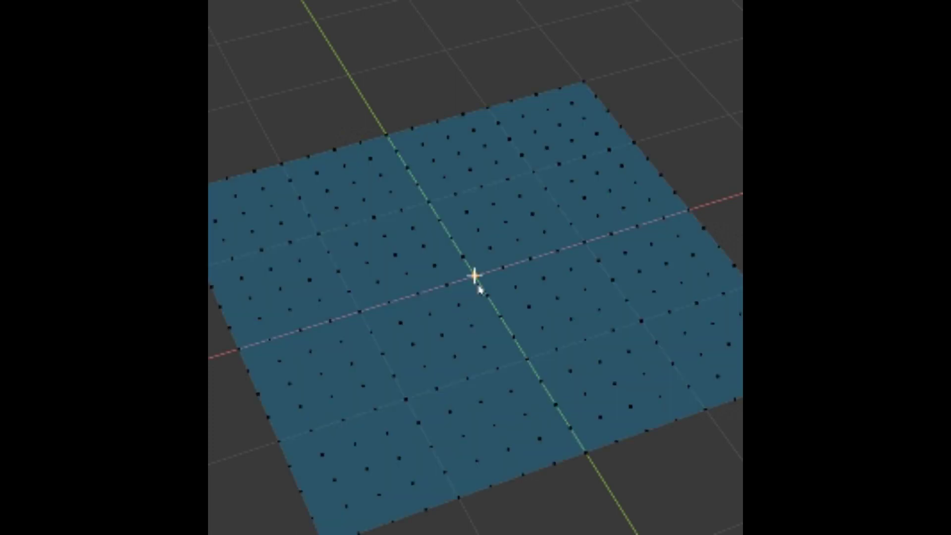
mouse_move(480, 287)
middle_mouse_down()
mouse_move(527, 308)
mouse_move(484, 246)
middle_mouse_up()
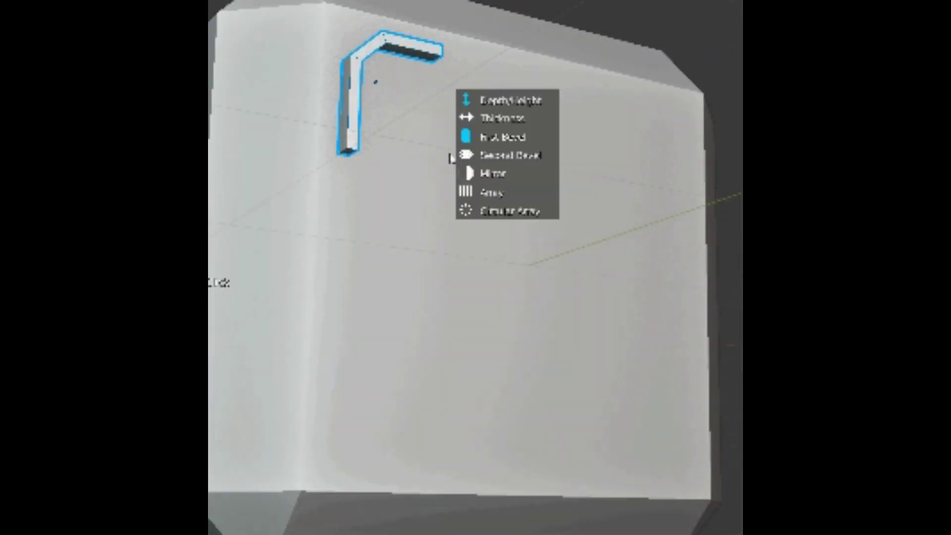
Mirror the L-shaped pipe into all four corners and begin a box cutter on the plate.
left_click(510, 172)
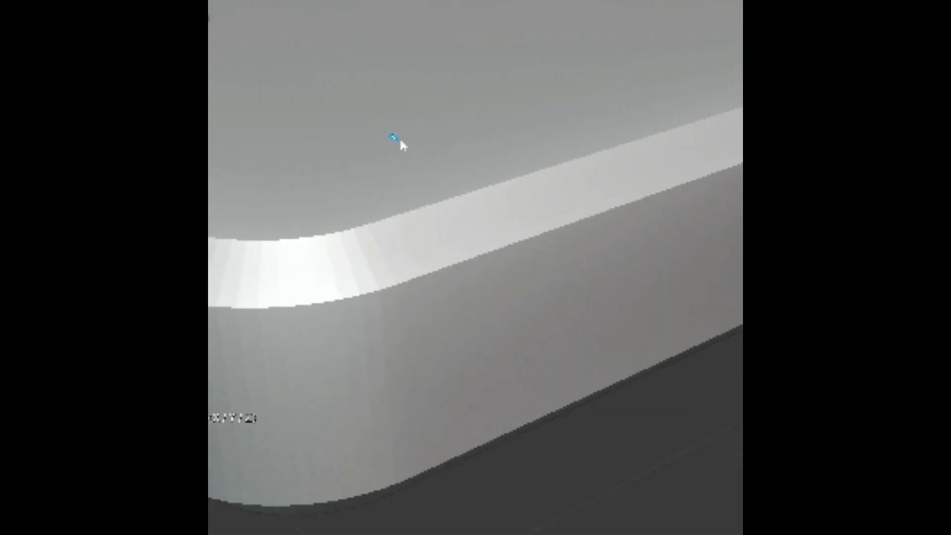
left_click(399, 139)
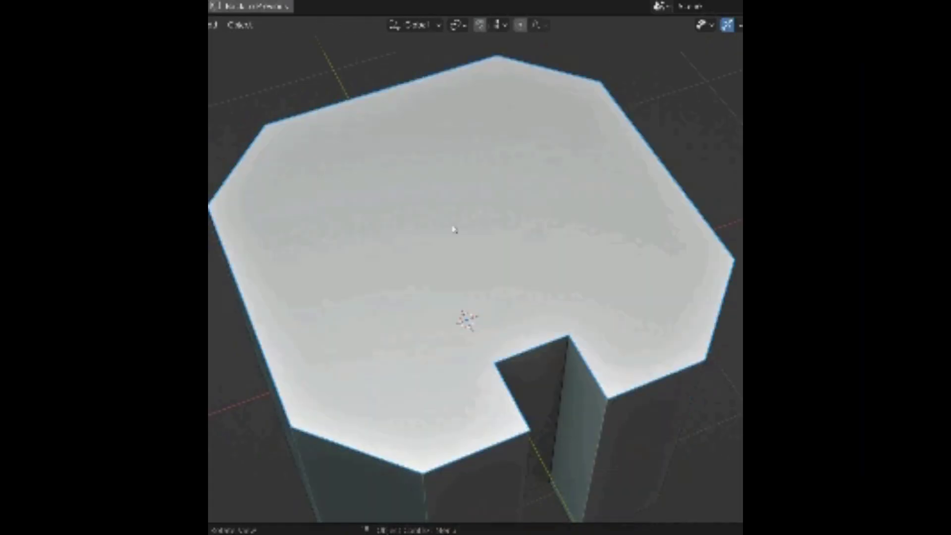
Add Fluent screws to the plate's corners with larger cross heads.
key("f")
left_click(497, 169)
left_click(510, 184)
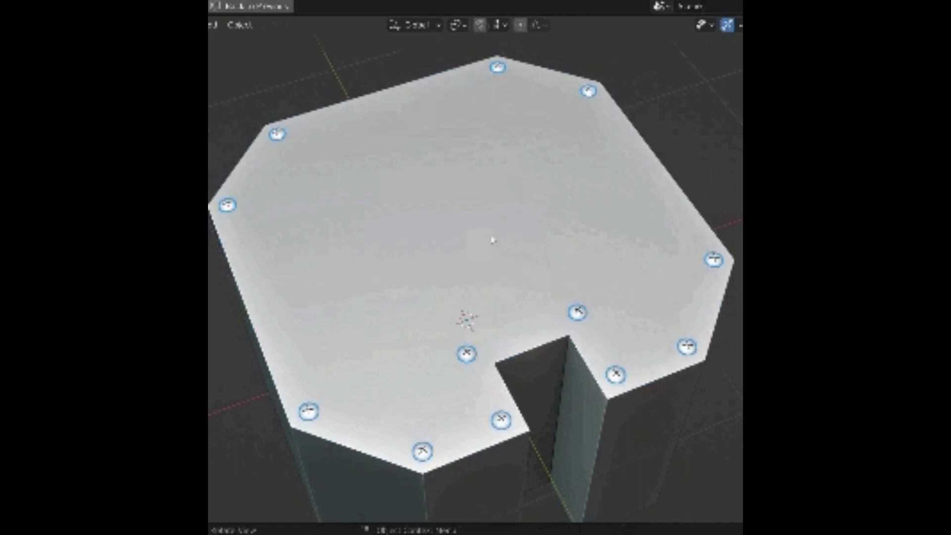
right_click(493, 240)
left_click(484, 183)
Shrink the screw heads, try doubled screws, revert to single, and change a head style.
right_click(511, 182)
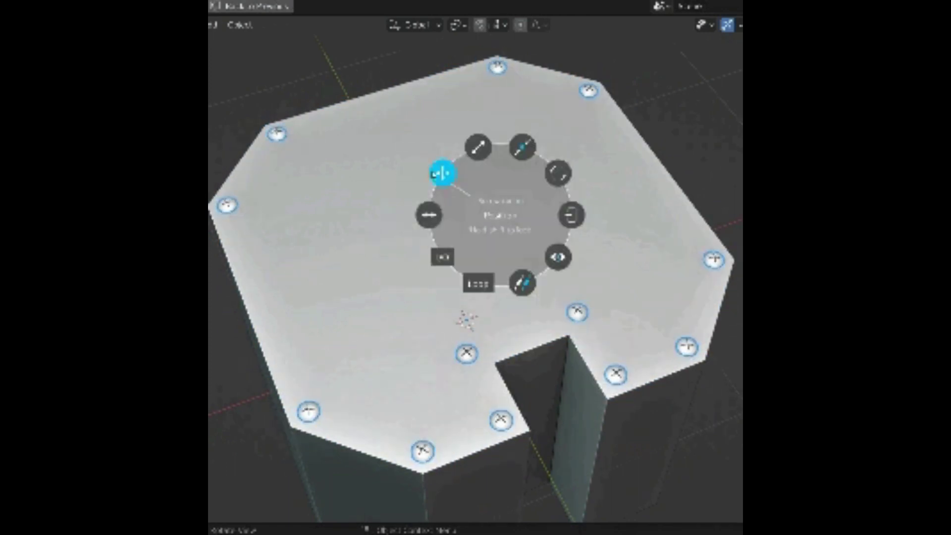
left_click(441, 170)
right_click(441, 223)
left_click(422, 285)
right_click(449, 236)
left_click(431, 298)
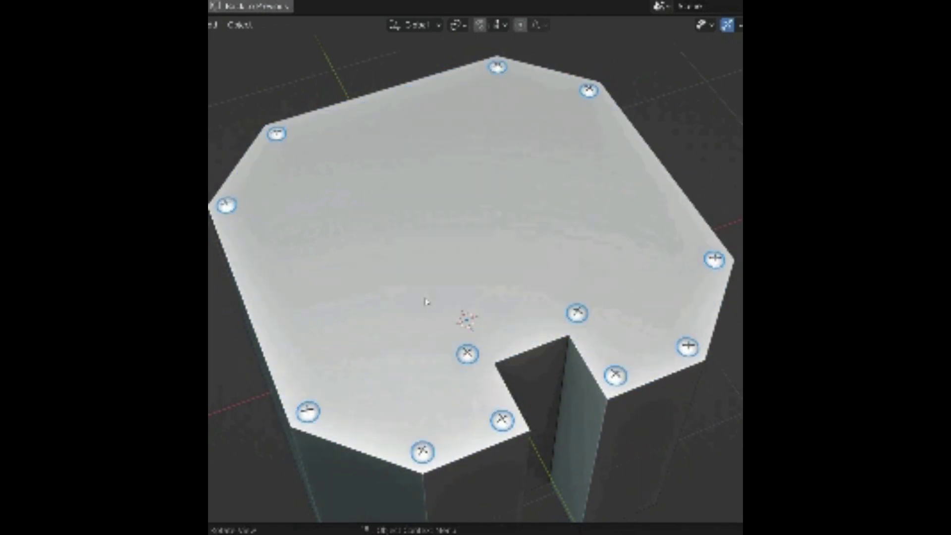
right_click(421, 284)
left_click(367, 326)
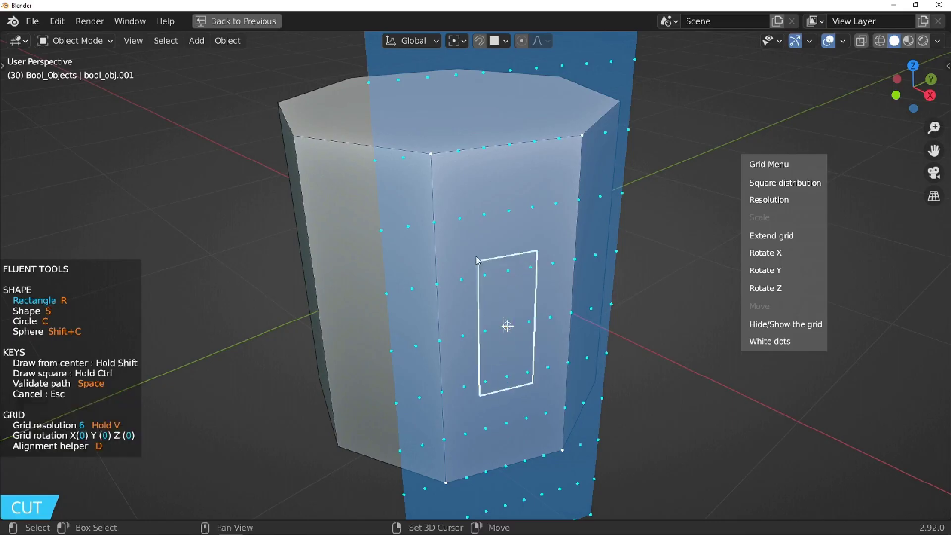
Commit the rectangle window cut and array it around all eight prism sides.
left_click(458, 220)
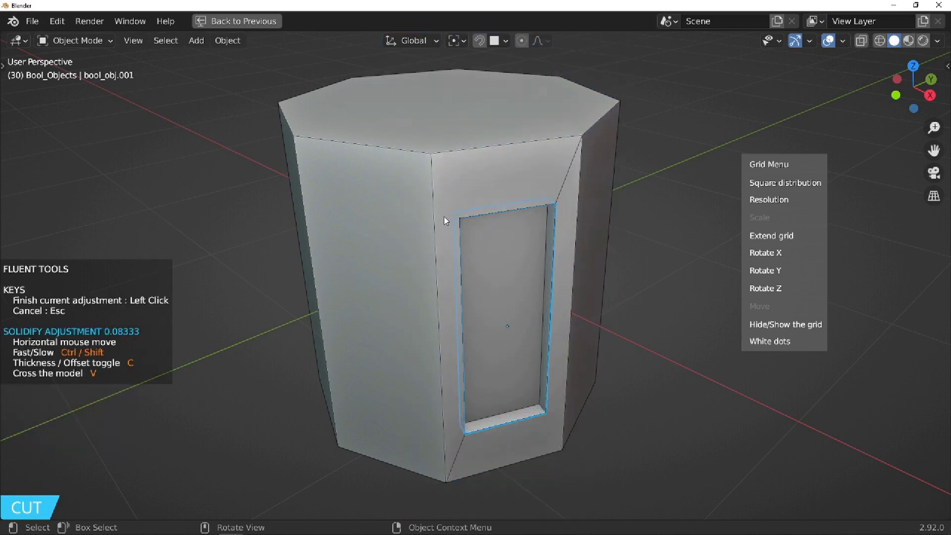
left_click(442, 216)
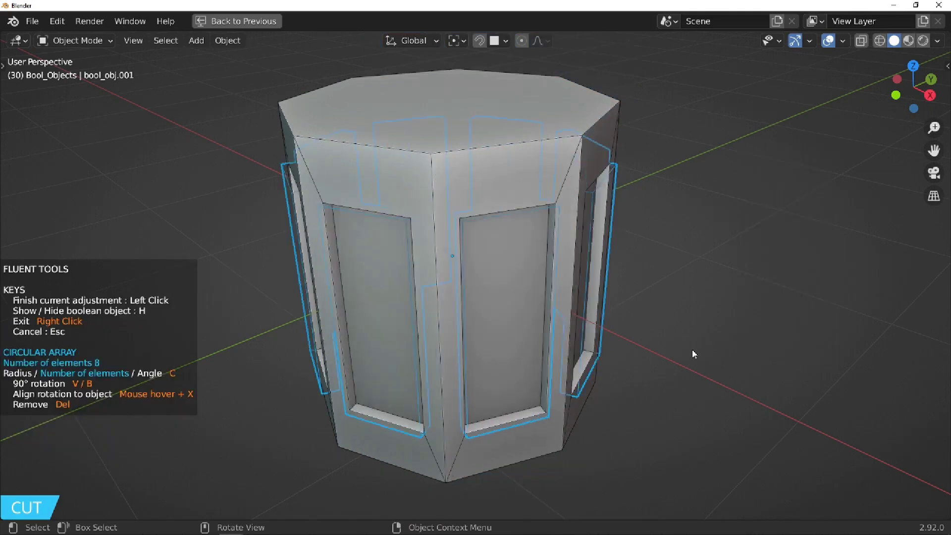
right_click(541, 250)
left_click(446, 215)
Draw a polygon groove cut above the window and mirror it to the other side.
middle_click_drag(525, 316, 511, 197)
key("s")
left_click(507, 174)
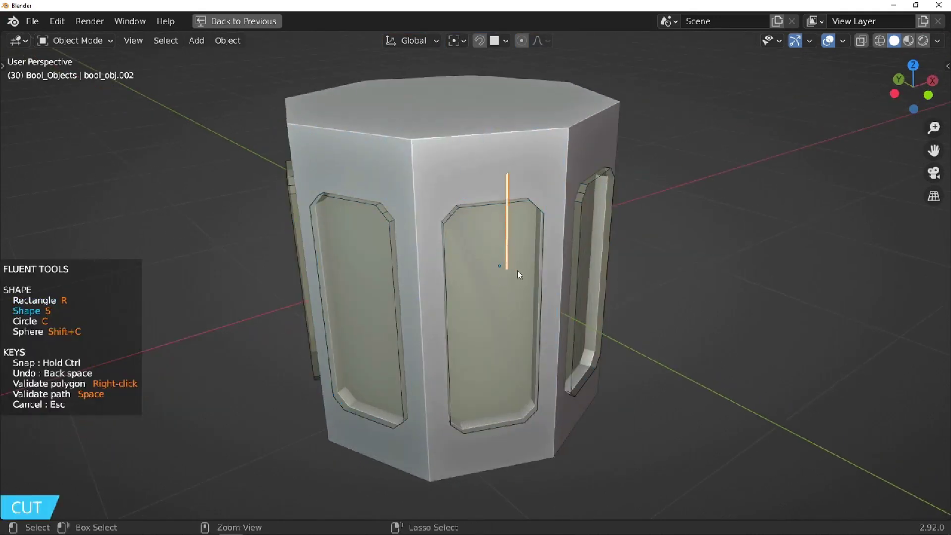
right_click(407, 460)
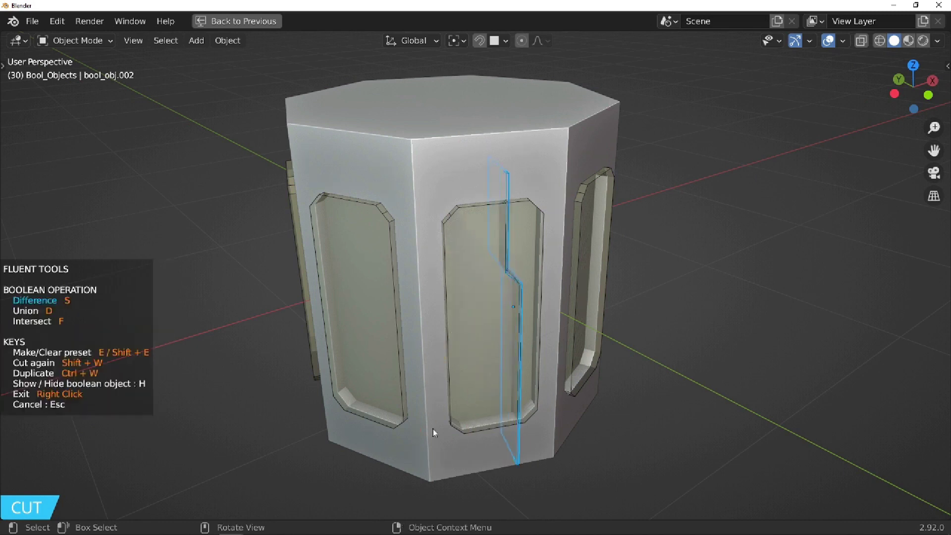
key("m")
left_click(373, 268)
right_click(540, 315)
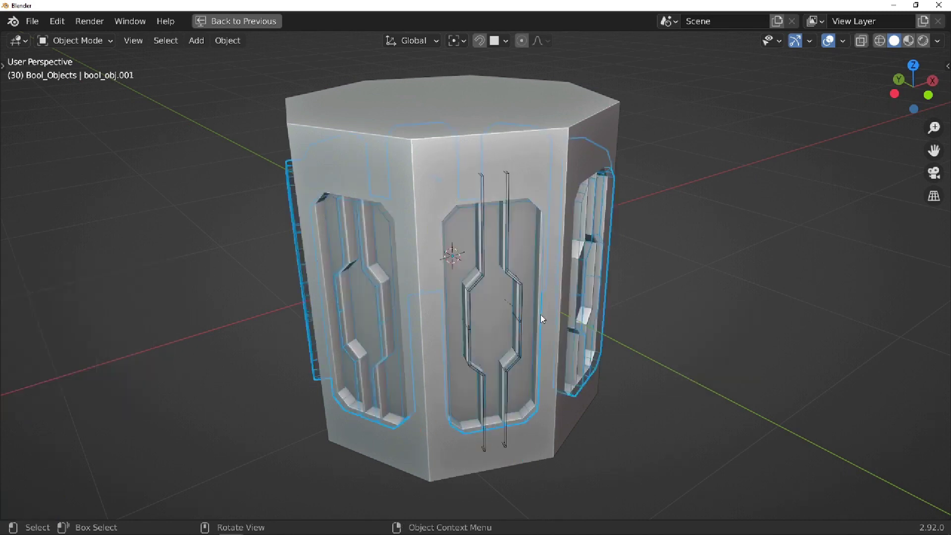
mouse_move(540, 314)
middle_mouse_down()
mouse_move(464, 299)
mouse_move(536, 299)
middle_mouse_up()
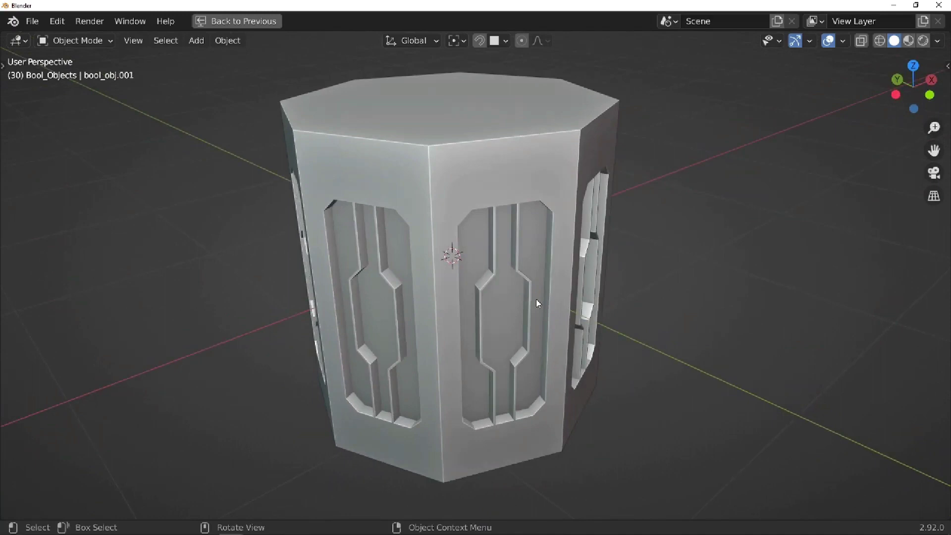
Cut a thin slot rectangle into the panel, repeat it as an array, and exit.
right_click(552, 271)
left_click(467, 239)
scroll(506, 309, "up", 4)
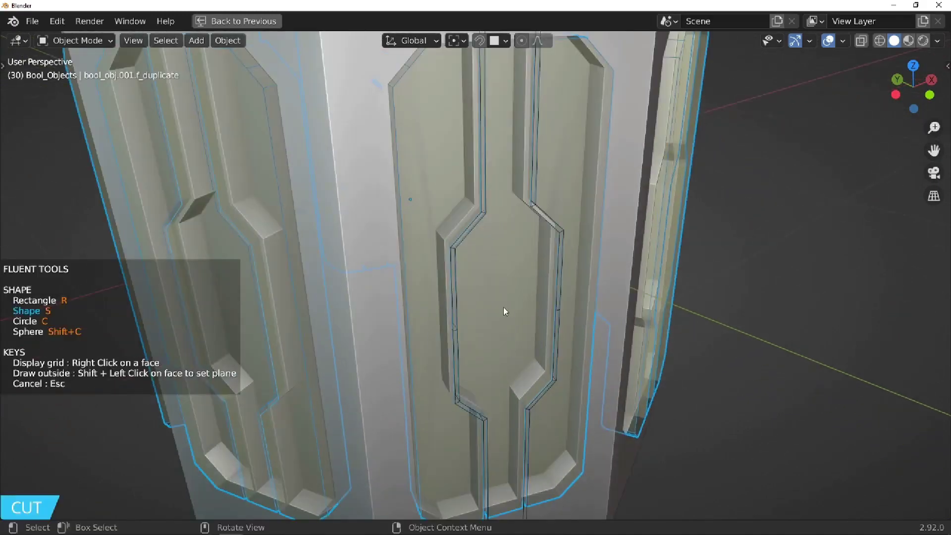
right_click(505, 317)
left_click(506, 320)
left_click(496, 358)
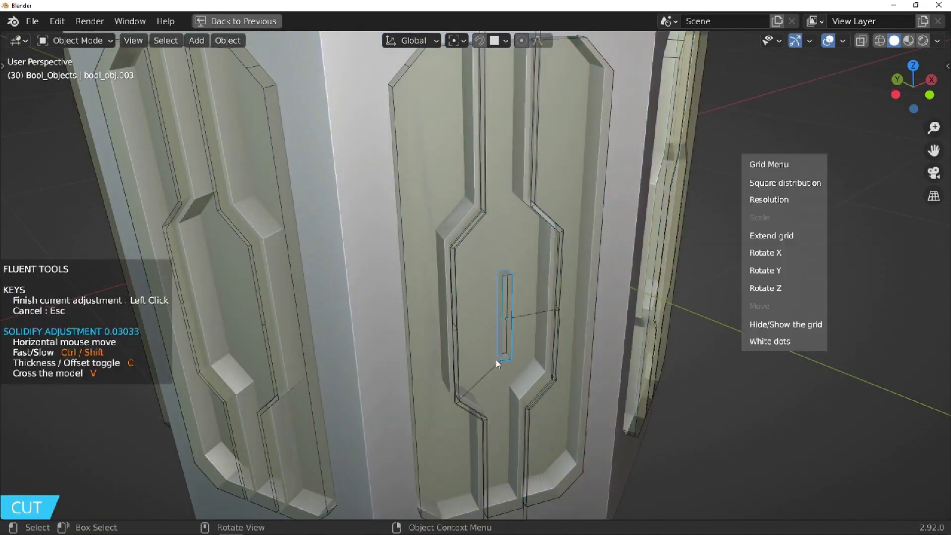
right_click(475, 356)
left_click(351, 359)
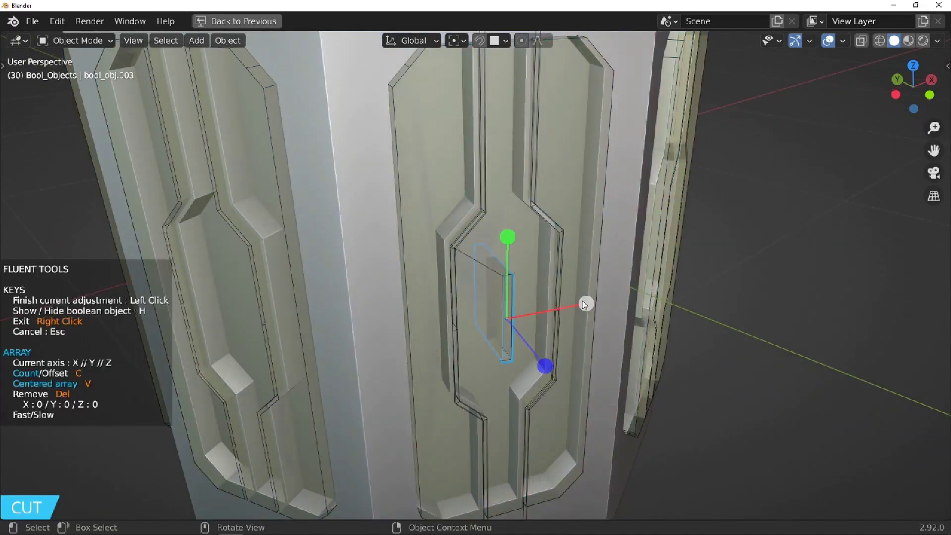
right_click(688, 328)
scroll(486, 358, "down", 6)
middle_click_drag(586, 333, 400, 333)
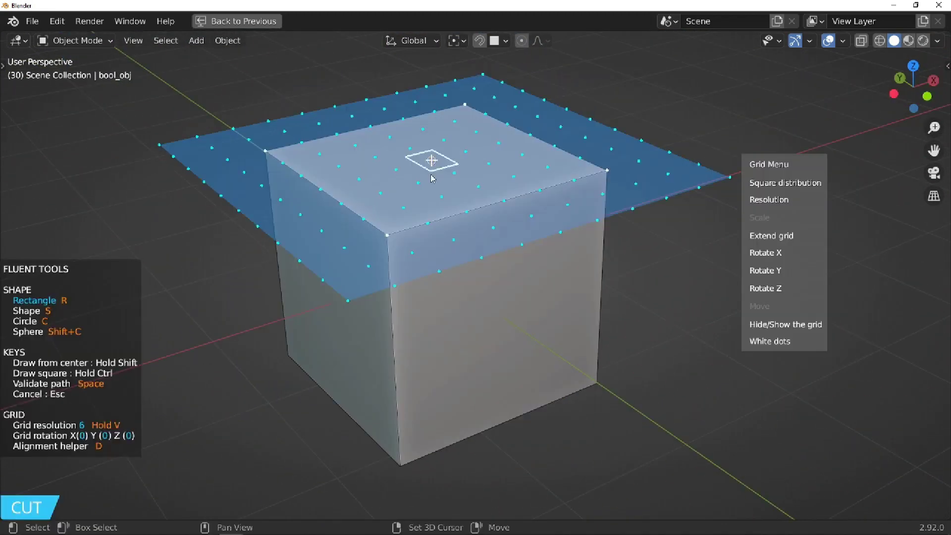
Draw a raised box on the cube's top and taper it into a pyramid.
left_click_drag(432, 178, 435, 187)
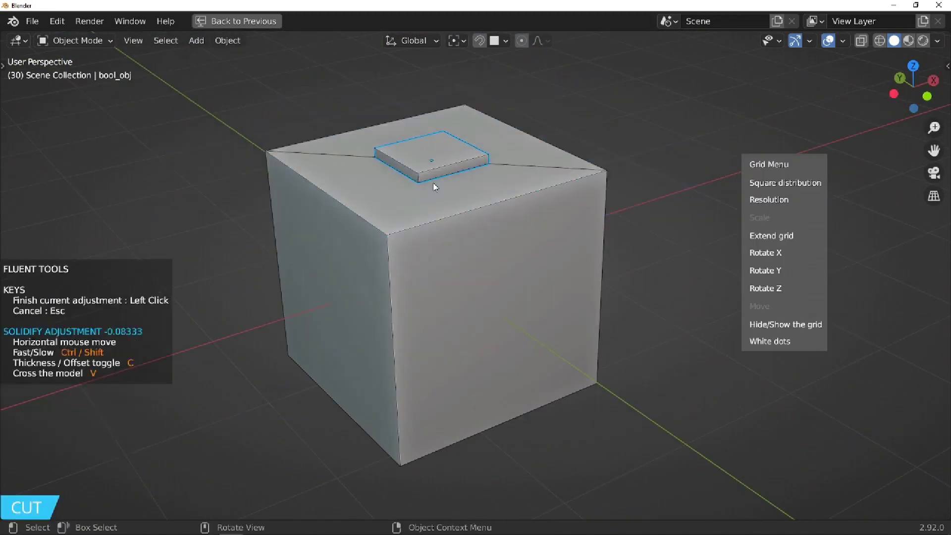
left_click(505, 191)
scroll(436, 76, "up", 3)
right_click(491, 259)
left_click(620, 270)
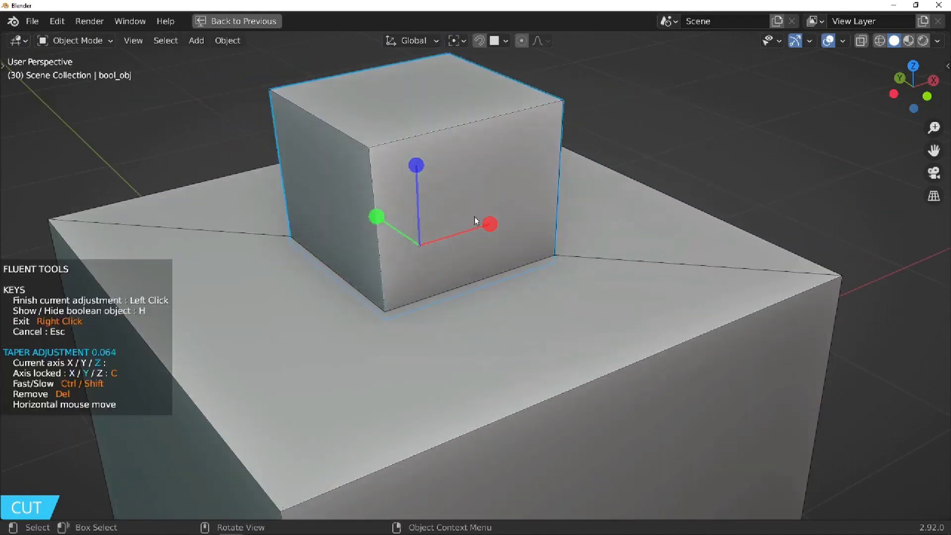
Cut a rectangular opening into the pyramid's face and set the cutter's depth.
left_click(501, 232)
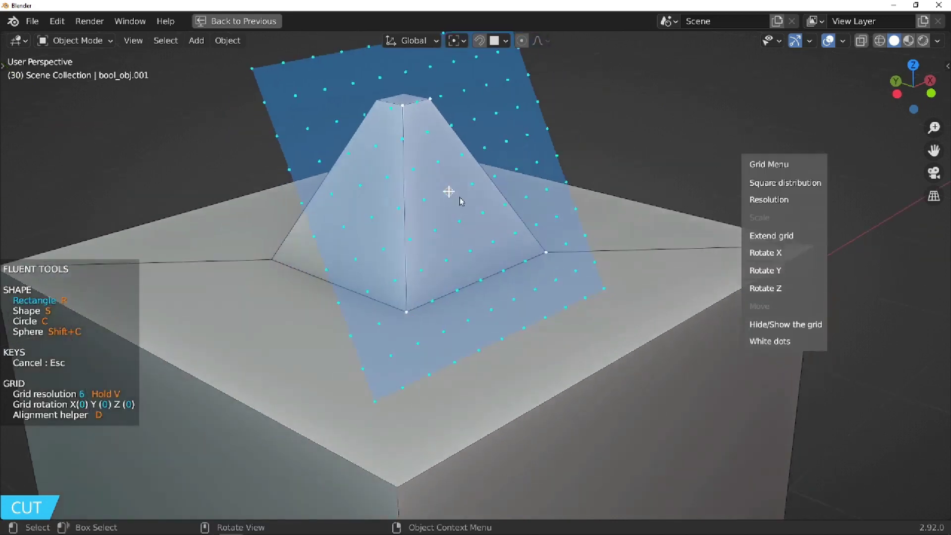
scroll(448, 193, "up", 3)
left_click_drag(461, 235, 510, 287)
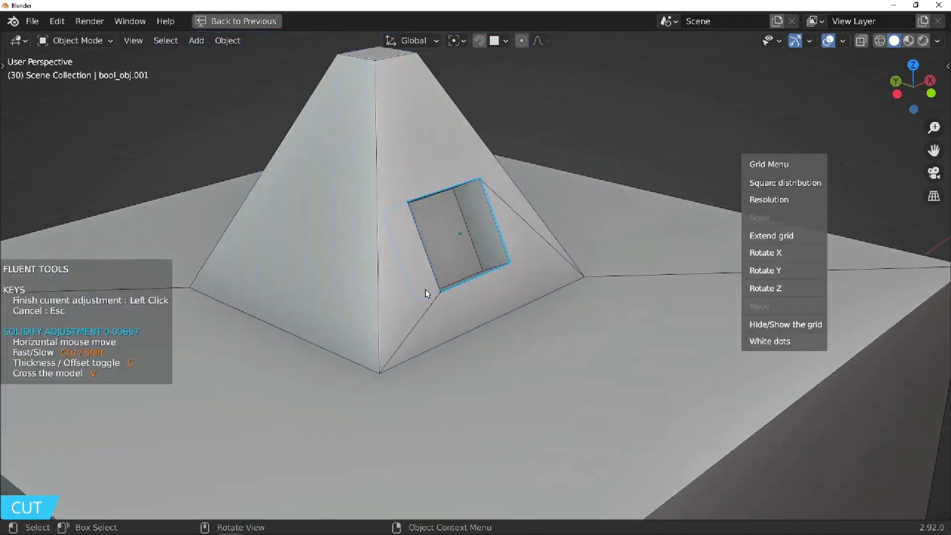
left_click(508, 292)
left_click(579, 300)
middle_click_drag(572, 199, 533, 181)
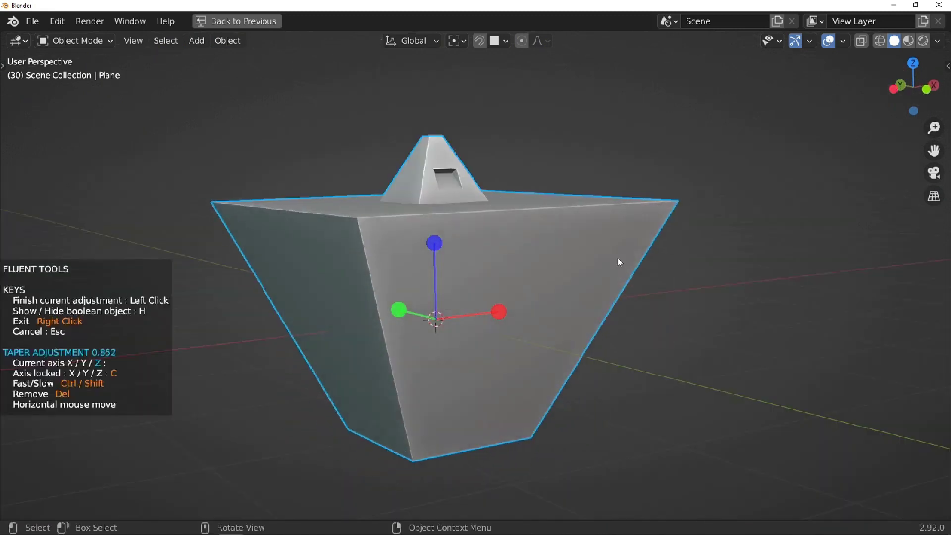
Finish the base taper, then make the power icon a thick bevelled Fluent solid.
left_click(369, 259)
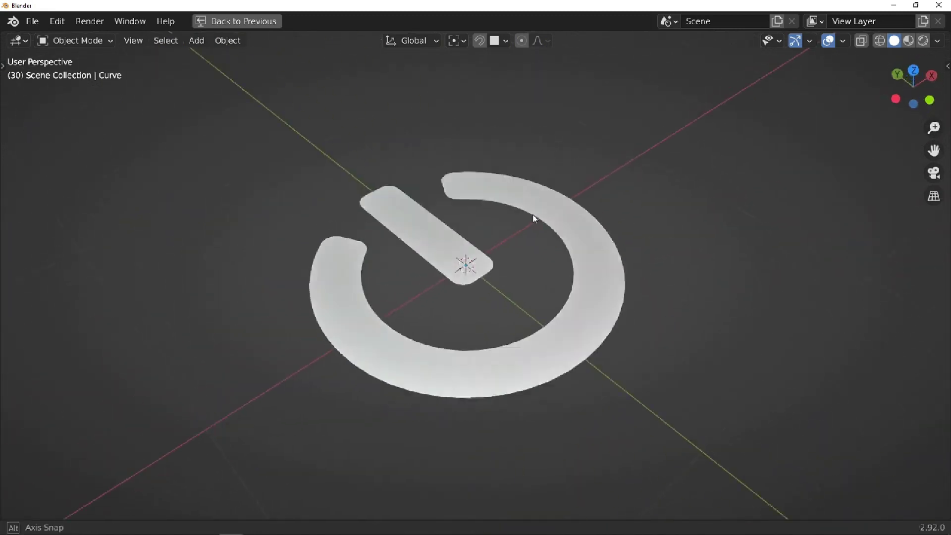
left_click(532, 214)
key("f")
mouse_move(549, 276)
left_click(644, 327)
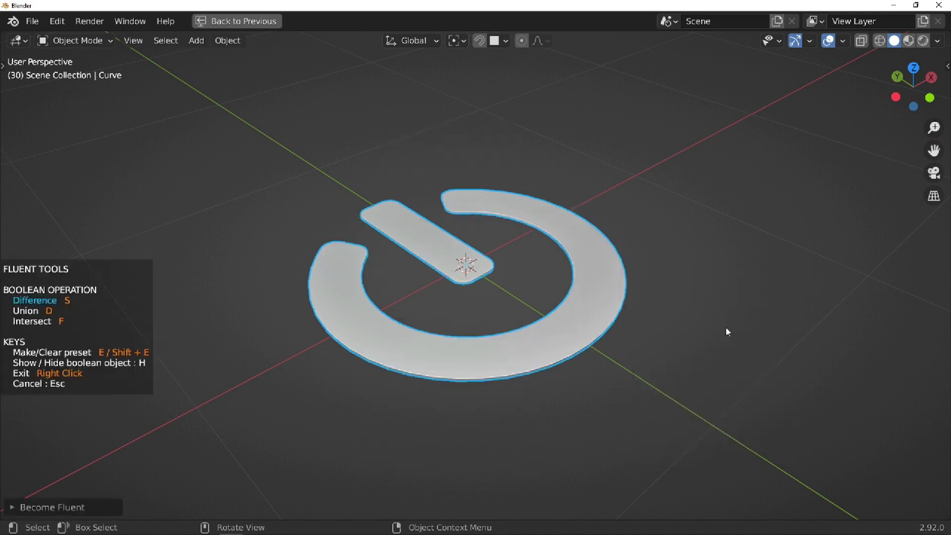
left_click(621, 238)
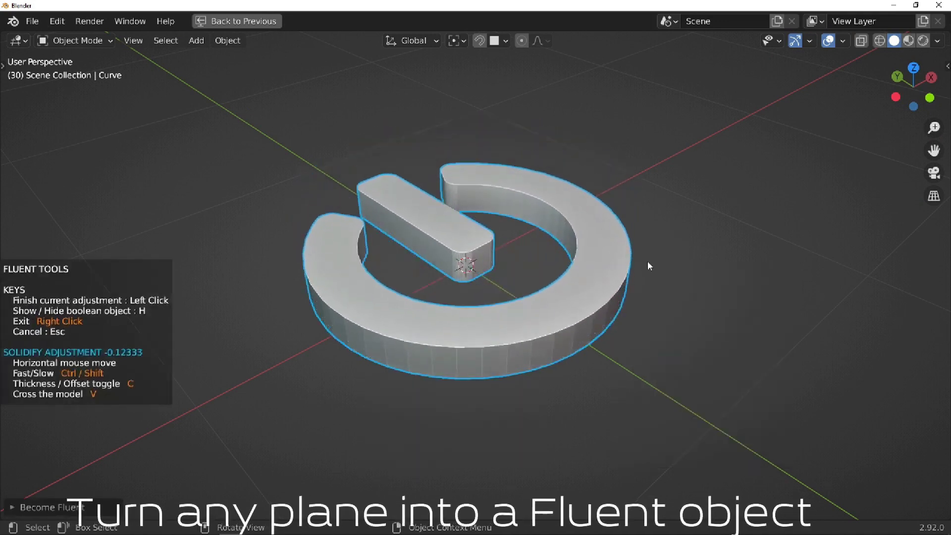
left_click(557, 268)
key("b")
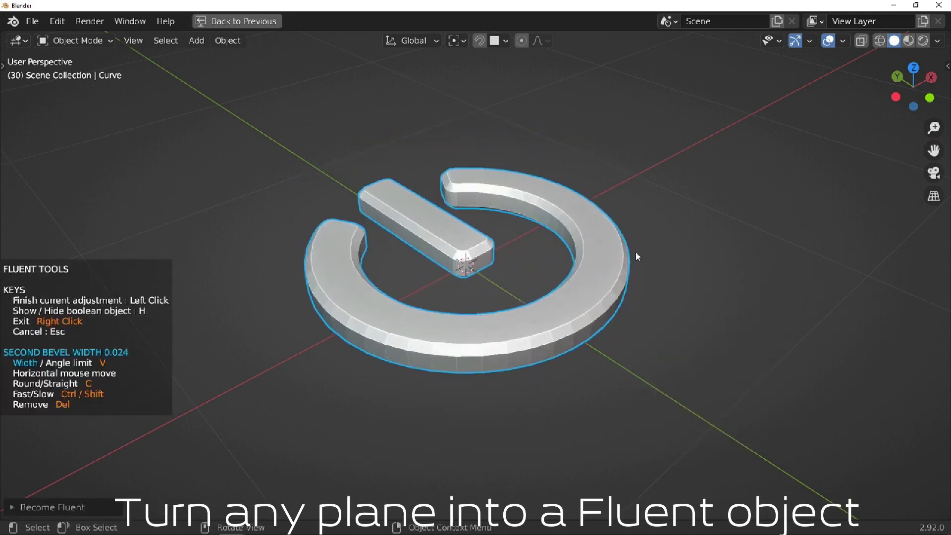
key("Escape")
Boolean-cut the power icon into the disc as a recessed symbol.
right_click(593, 260)
key("f")
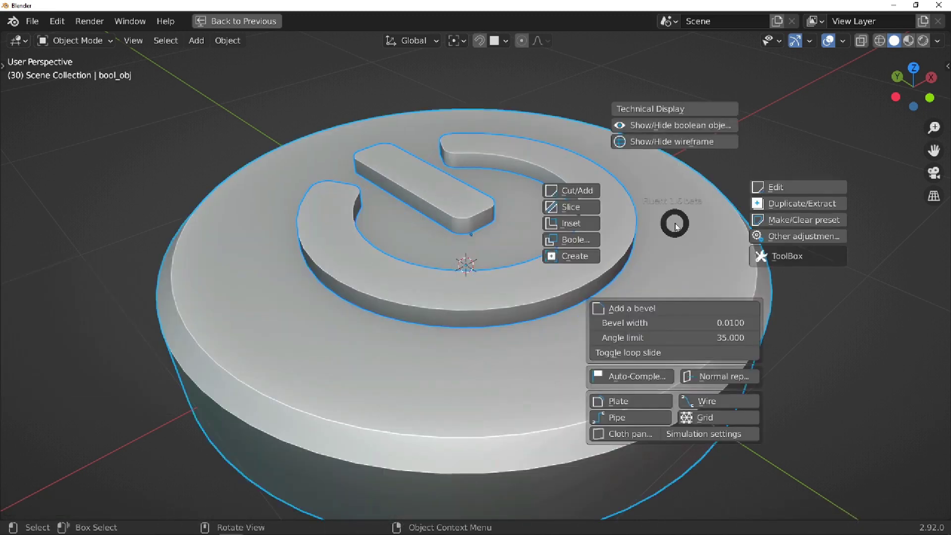
left_click(567, 242)
right_click(547, 240)
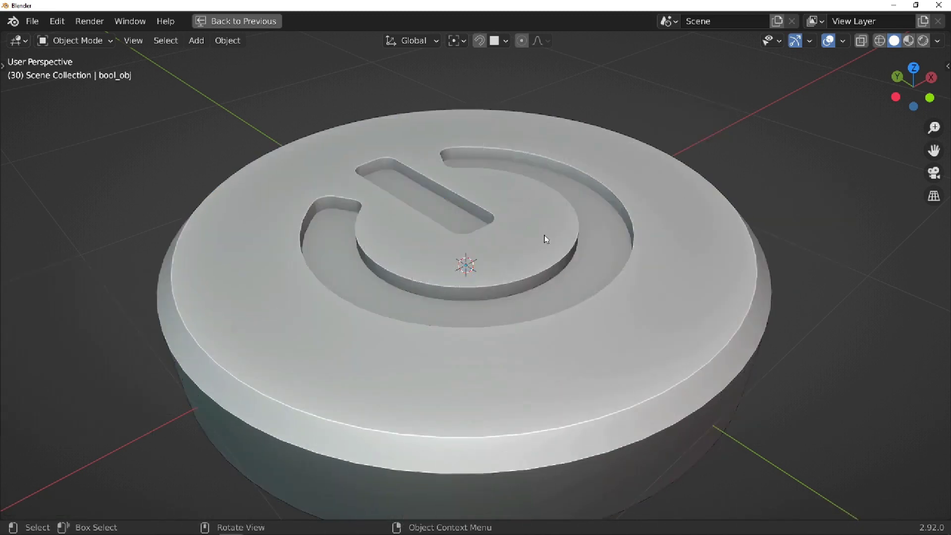
scroll(521, 241, "down", 3)
Draw a freehand curve down the backdrop and turn it into a Fluent chain.
middle_click_drag(518, 207, 412, 276)
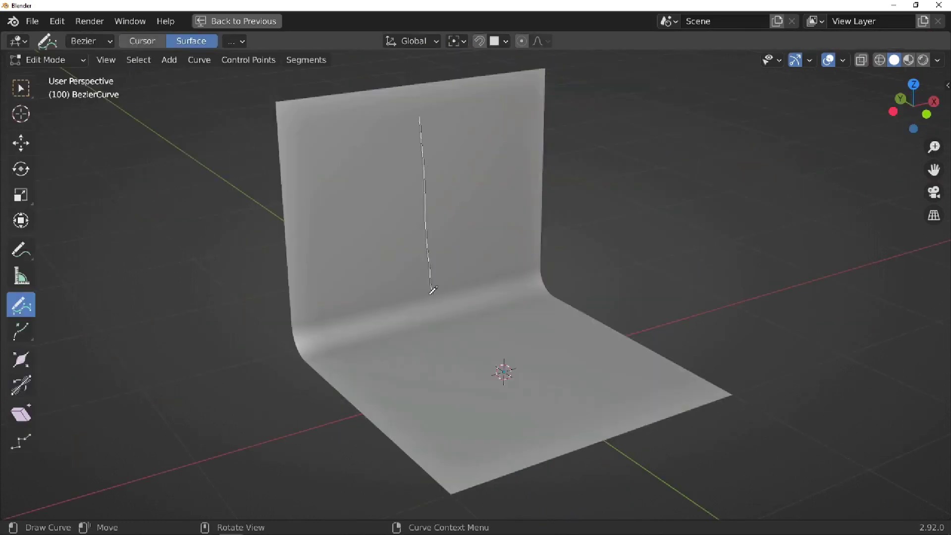
left_click_drag(481, 345, 567, 426)
key("Tab")
key("f")
left_click(763, 212)
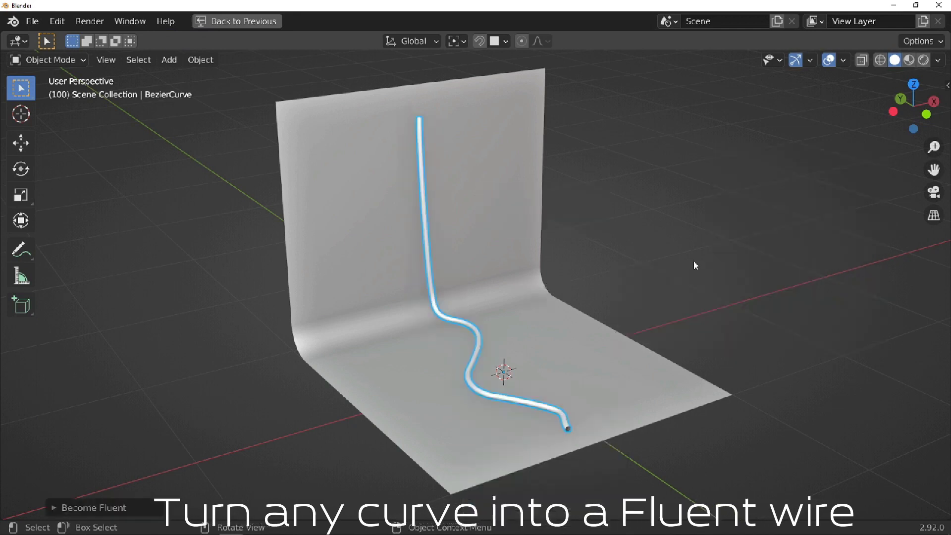
key("f")
left_click(654, 272)
left_click(533, 322)
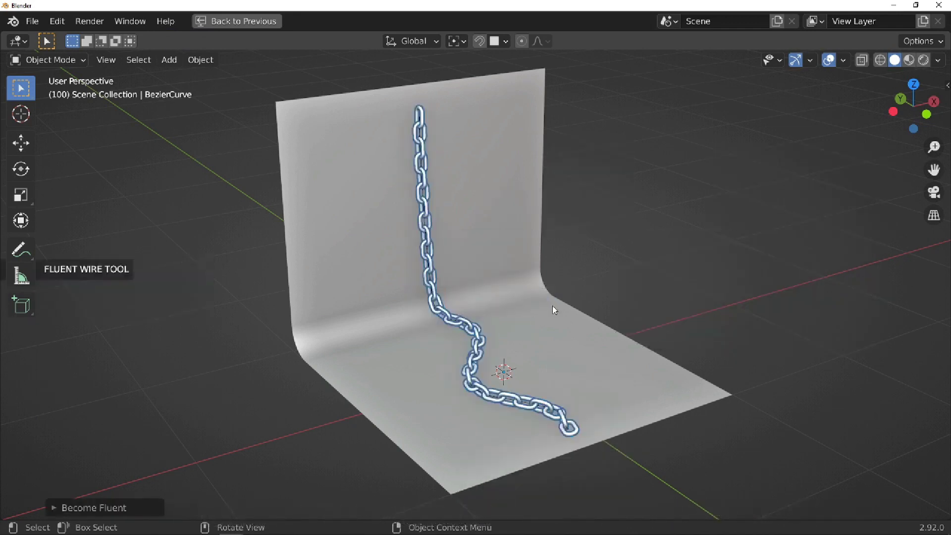
middle_click_drag(553, 308, 533, 304)
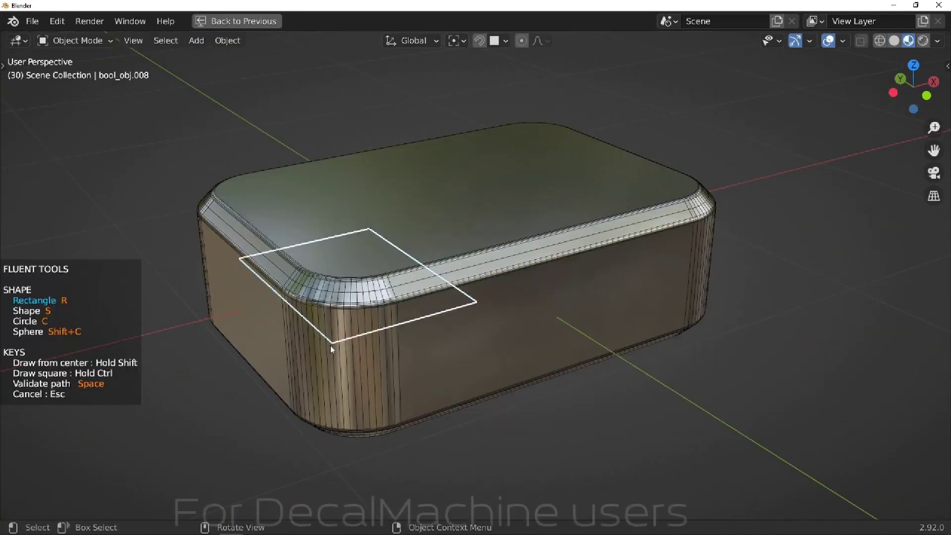
Add a solidified, second-bevelled rectangle cutter mirrored on X and Y, then stop the cushion playback.
left_click(331, 346)
left_click(293, 361)
right_click(463, 340)
left_click(545, 315)
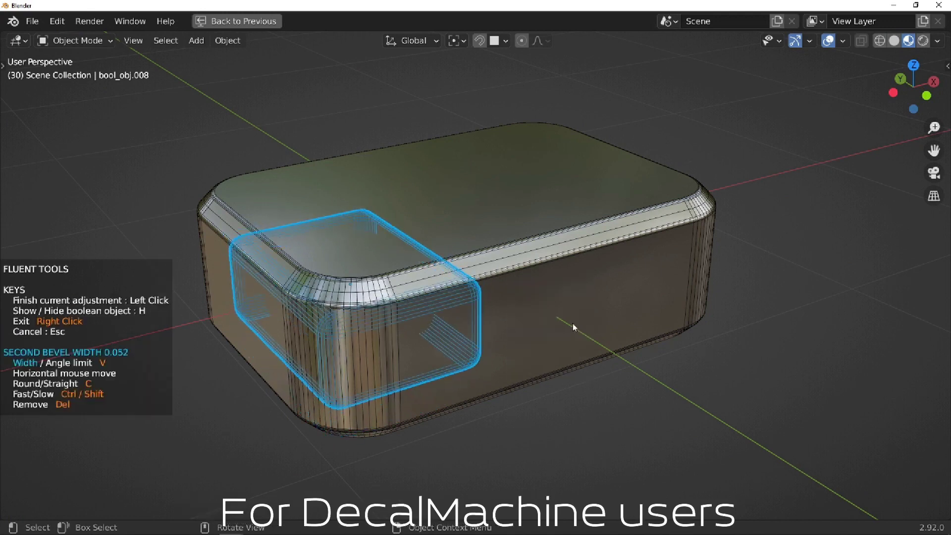
right_click(573, 327)
left_click(424, 307)
key("x")
key("y")
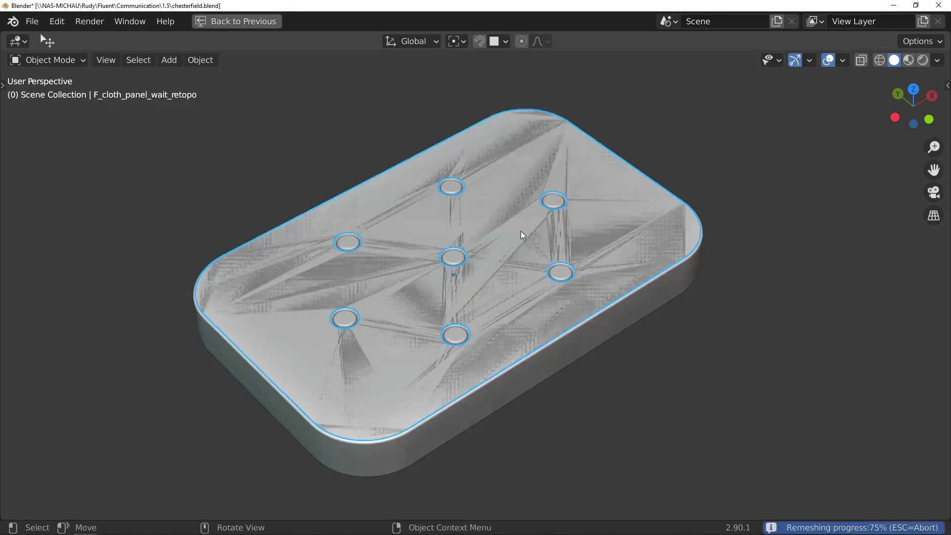
key("Escape")
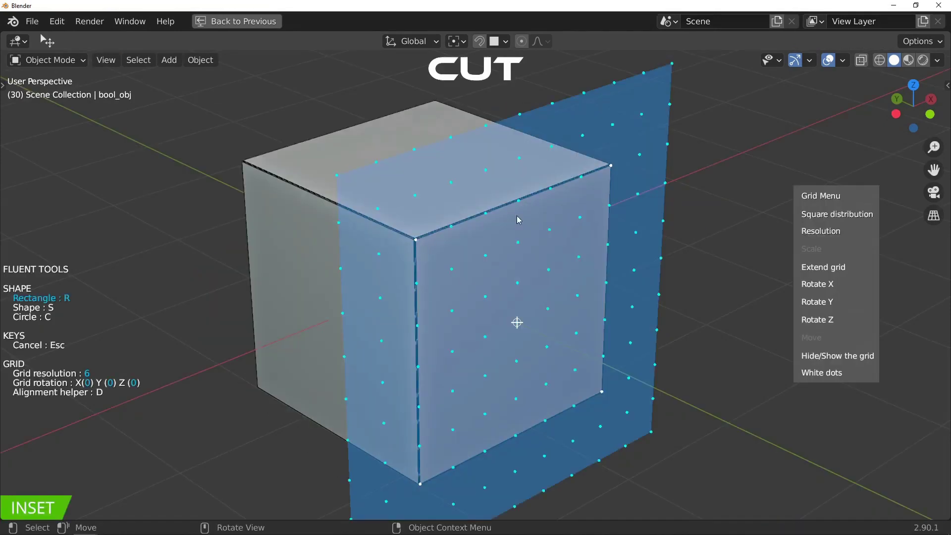
Cut a groove along the cube's top edge with the grid tilted 45° on X.
key("x")
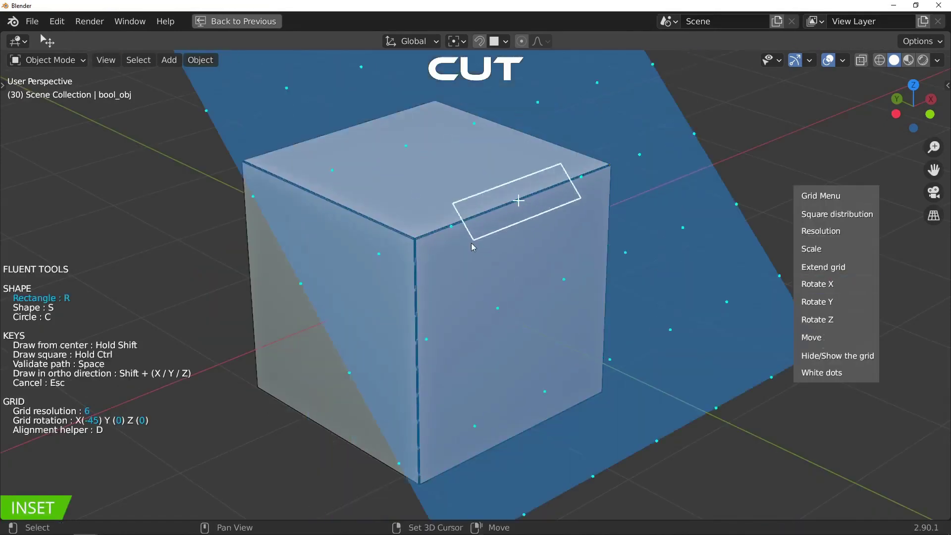
left_click(473, 246)
left_click(453, 282)
right_click(575, 318)
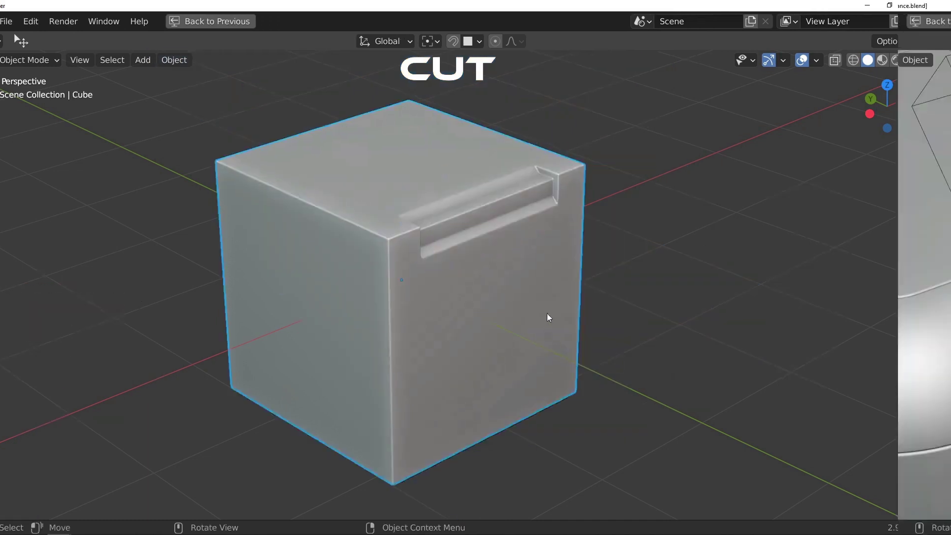
Fill the vent opening with a dense Diamond pattern grille.
left_click(731, 187)
scroll(739, 215, "up", 3)
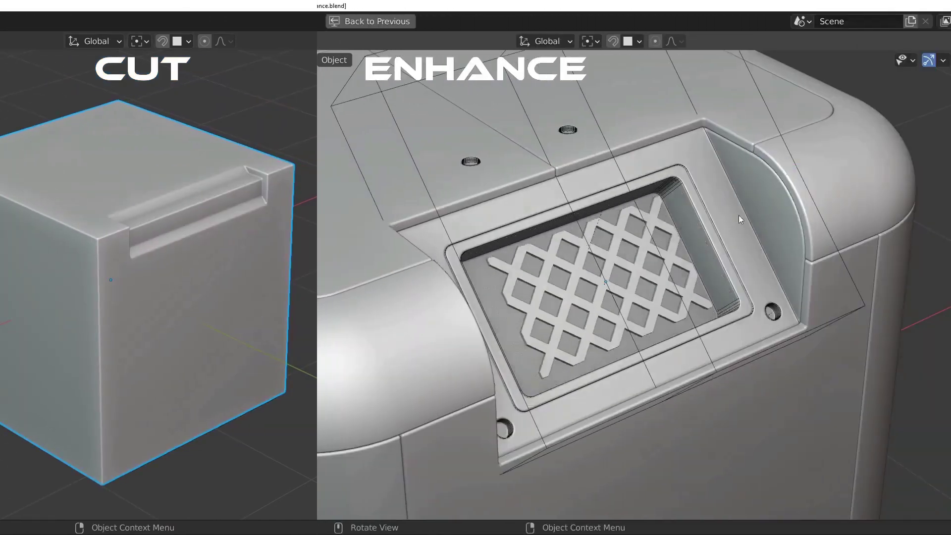
right_click(739, 215)
scroll(768, 266, "up", 2)
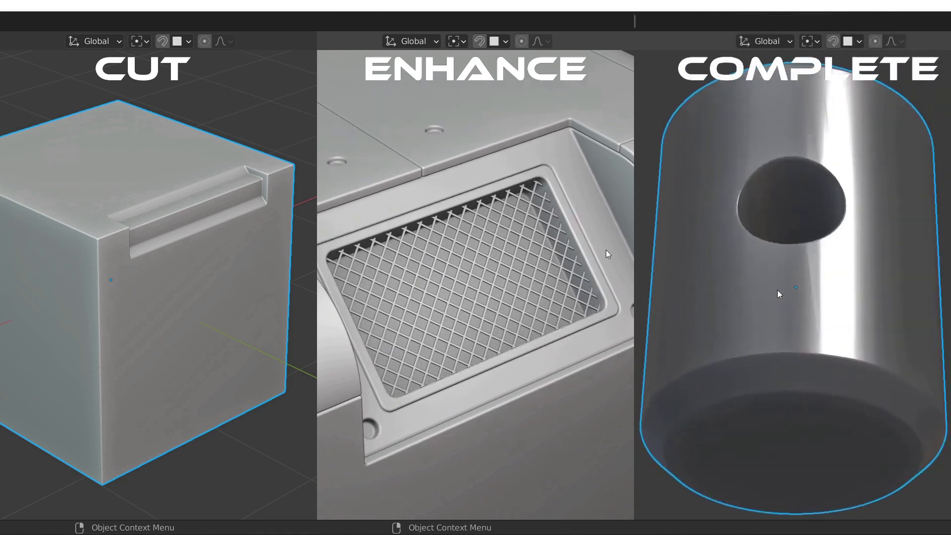
Show the cylinder in wireframe shading and briefly inspect its mesh in Edit Mode.
middle_click_drag(779, 295, 813, 282)
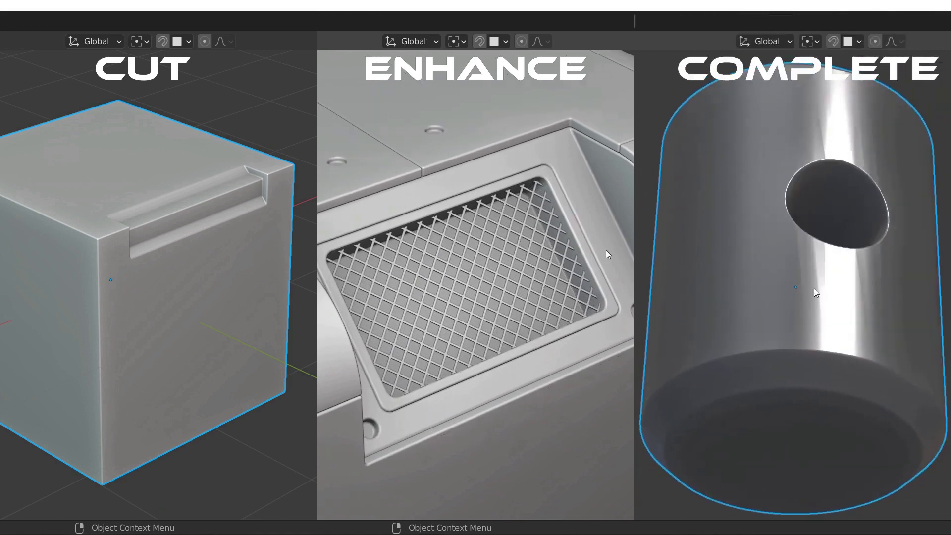
key("z")
left_click(807, 204)
key("Tab")
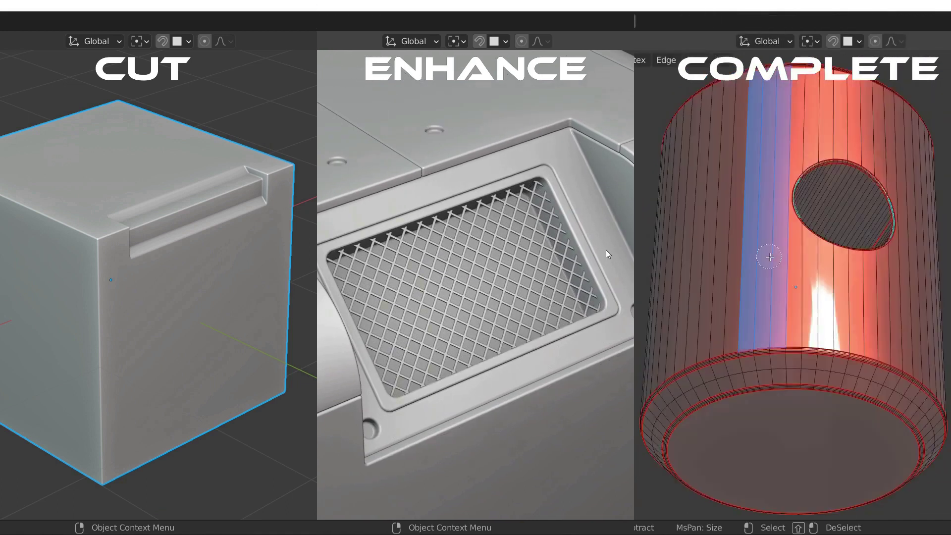
key("Tab")
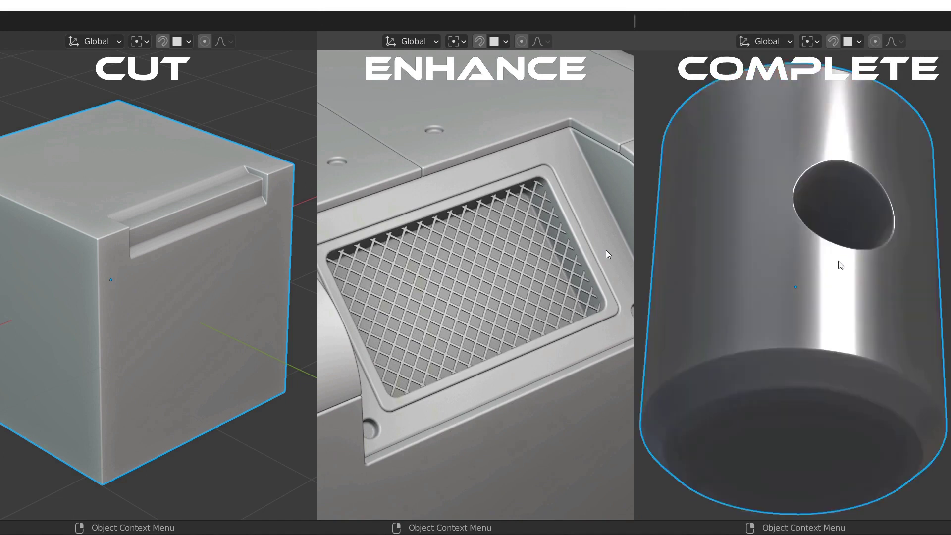
middle_click_drag(841, 266, 857, 293)
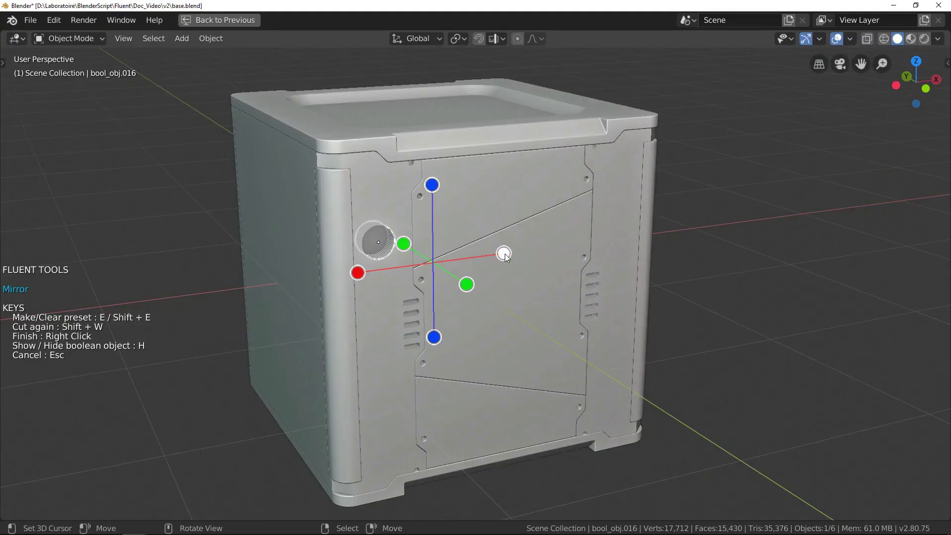
Mirror the round holes across X onto the opposite side and the lower half of the panel.
left_click(503, 254)
left_click(434, 337)
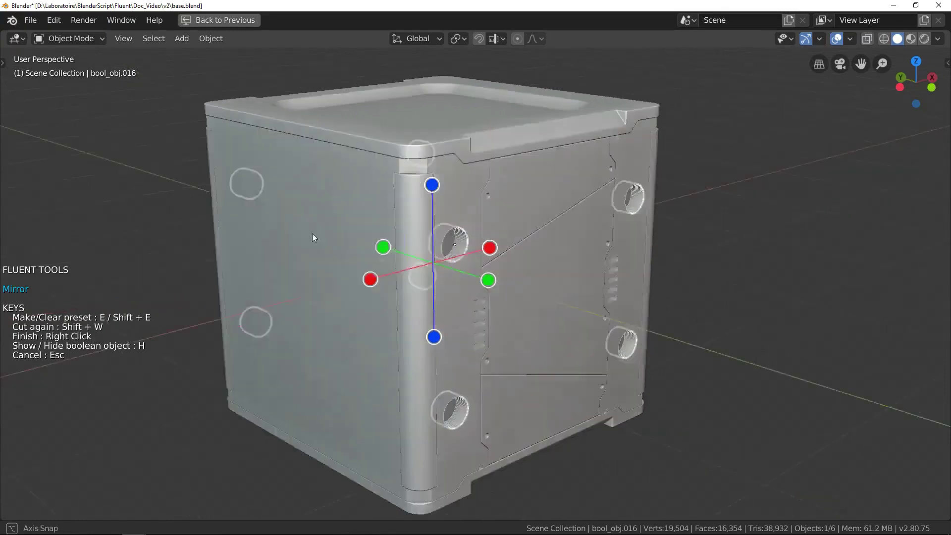
middle_click_drag(312, 238, 359, 319)
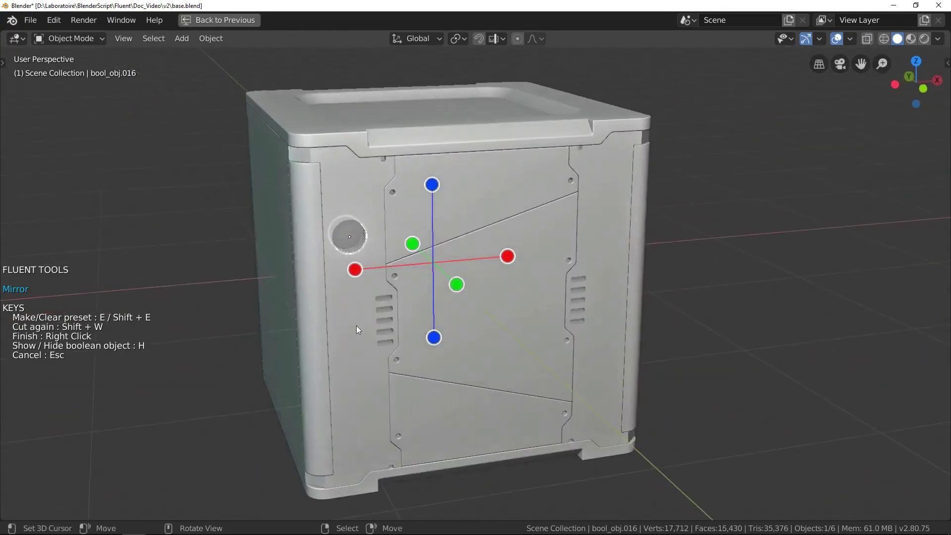
left_click(505, 259)
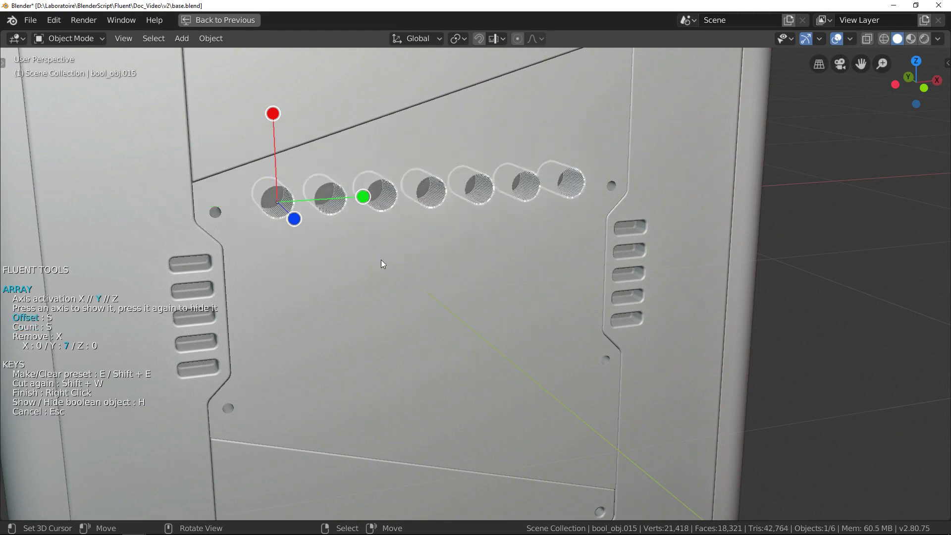
Extend the hole array to five rows along X and six wider-spaced columns along Y.
key("x")
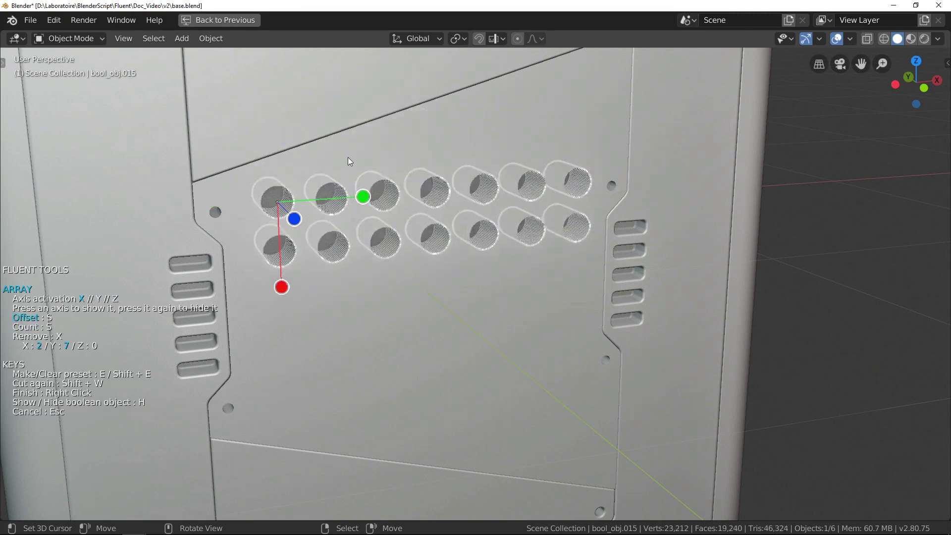
key("y")
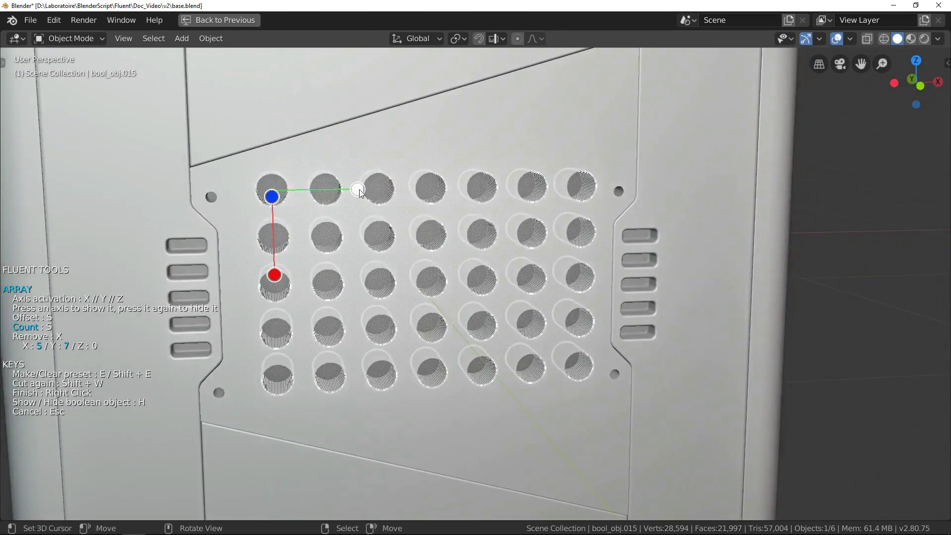
key("s")
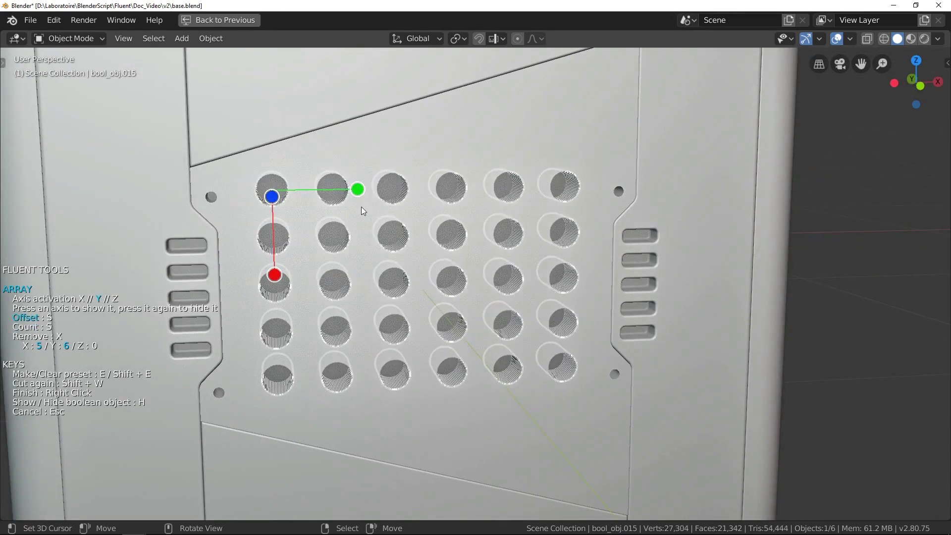
key("y")
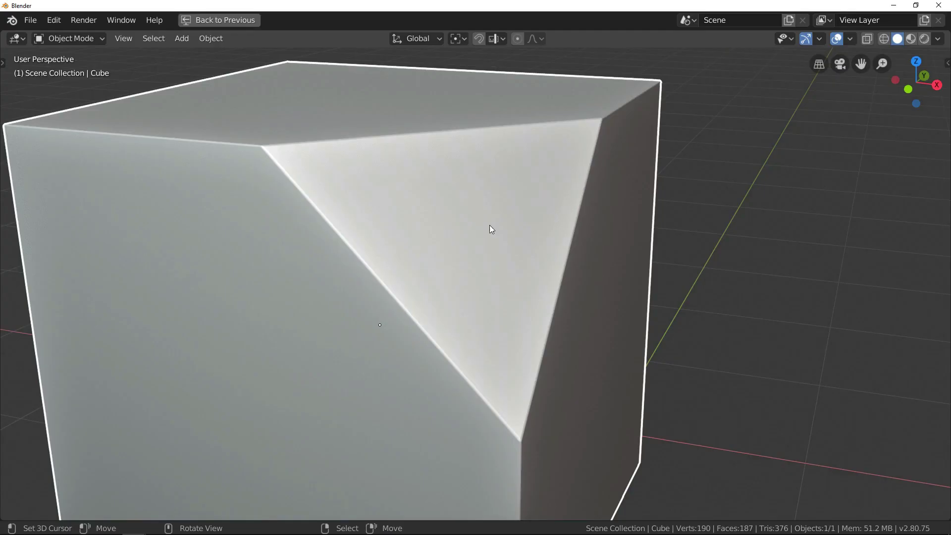
Cut a first polygon-outline boolean hole into the cube face.
key("shift+f")
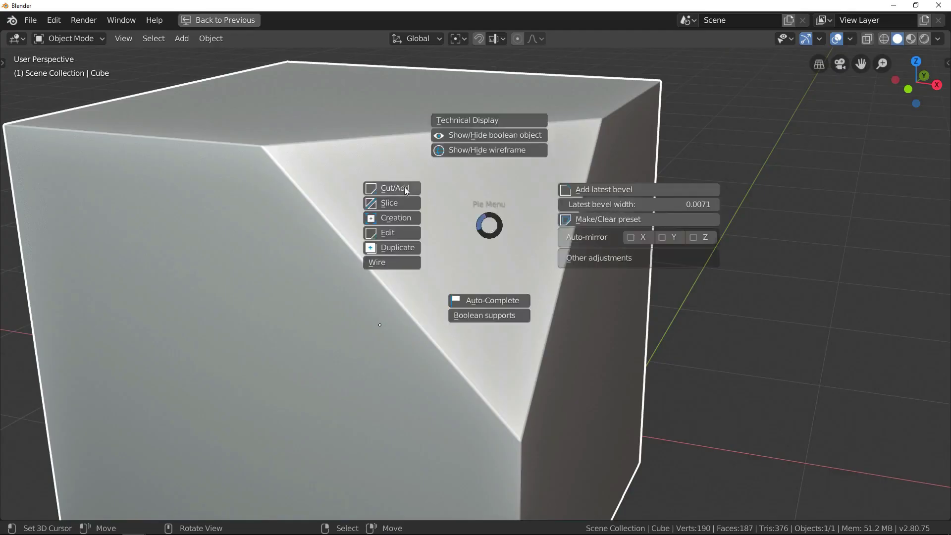
left_click(404, 186)
left_click(469, 243)
middle_click_drag(469, 243, 507, 255)
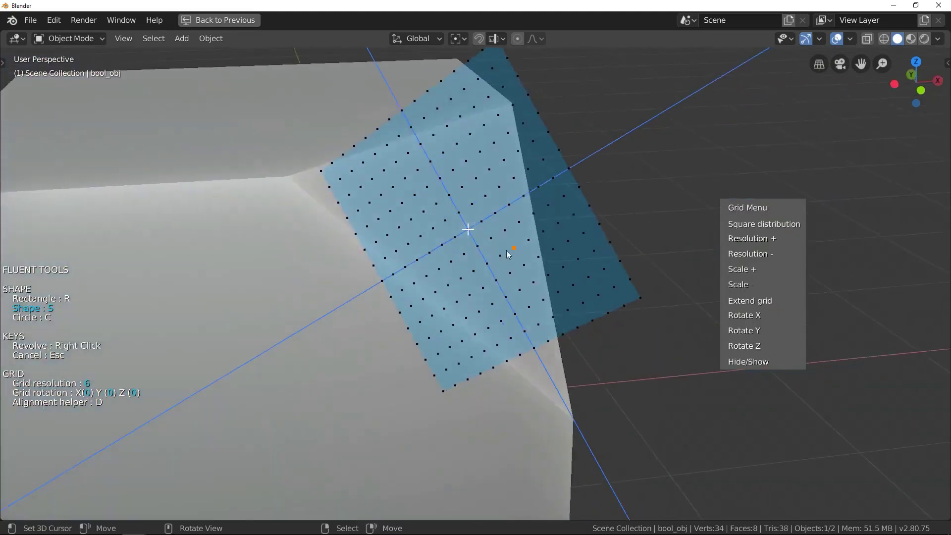
left_click(454, 238)
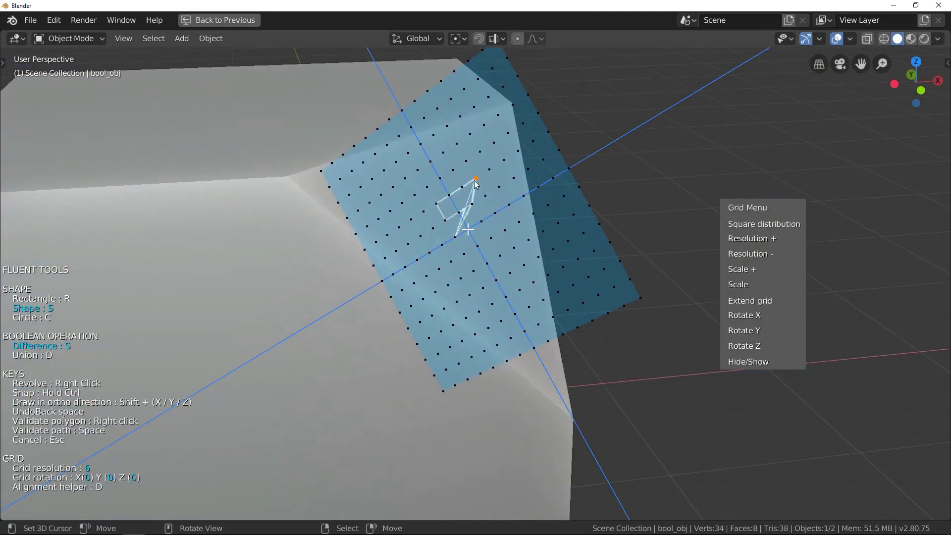
right_click(495, 211)
middle_click_drag(510, 263, 469, 255)
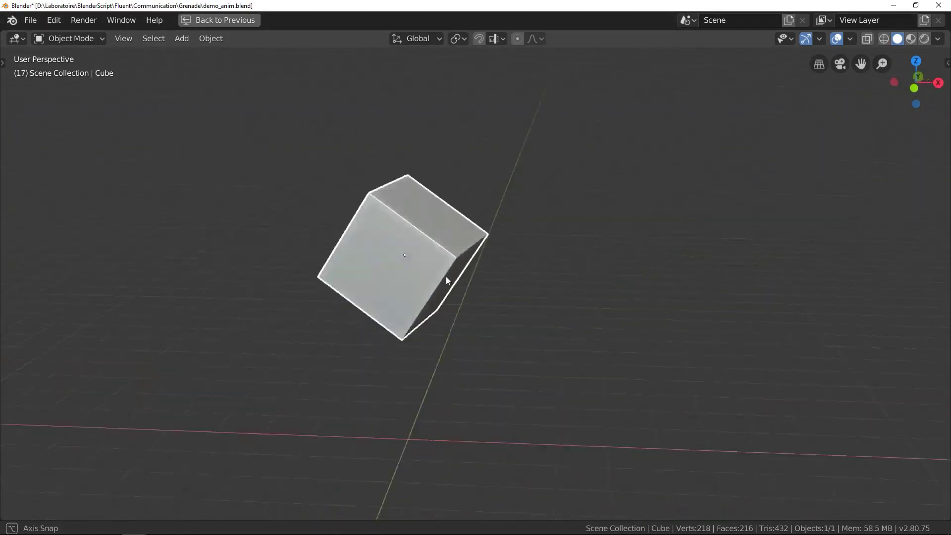
Cut a second polygon outline into the cube and start the animation playback.
left_click(372, 196)
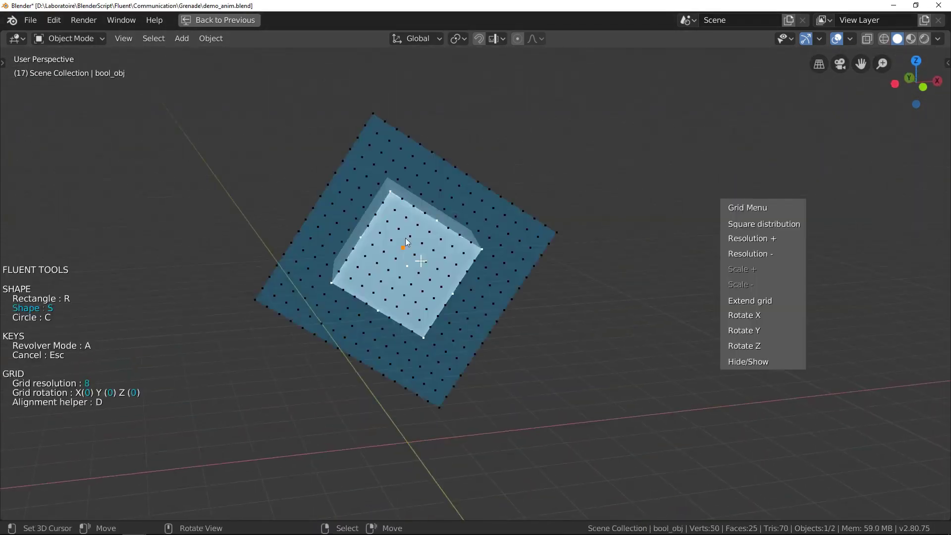
right_click(447, 214)
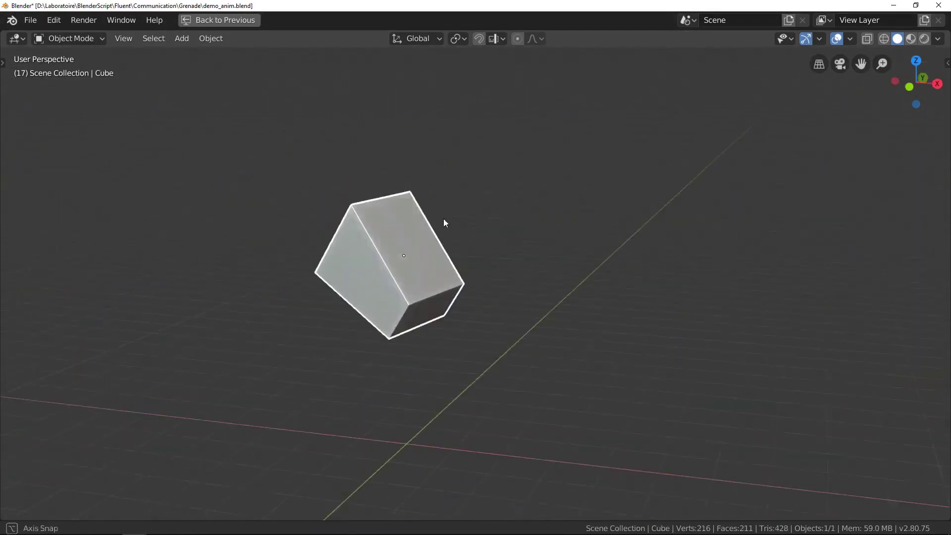
key("space")
key("space")
middle_click_drag(436, 124, 438, 184)
Add a third polygon cut to the cube, then stop the playback.
key("f")
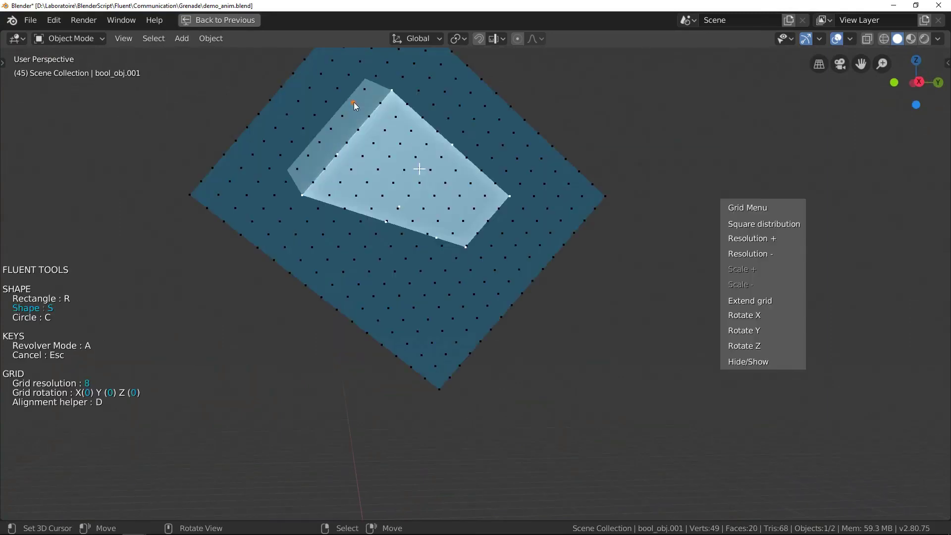
left_click(354, 102)
left_click(385, 130)
right_click(533, 198)
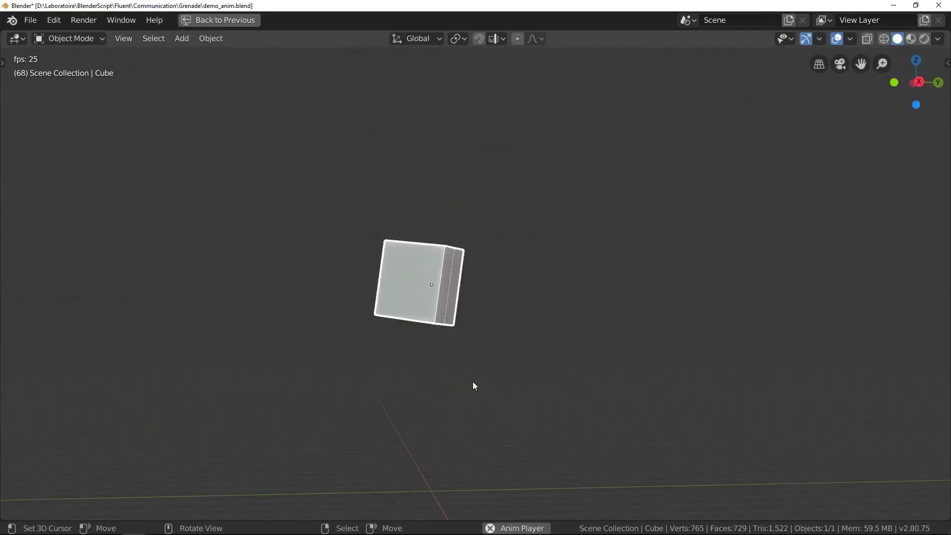
key("space")
middle_click_drag(473, 382, 449, 402)
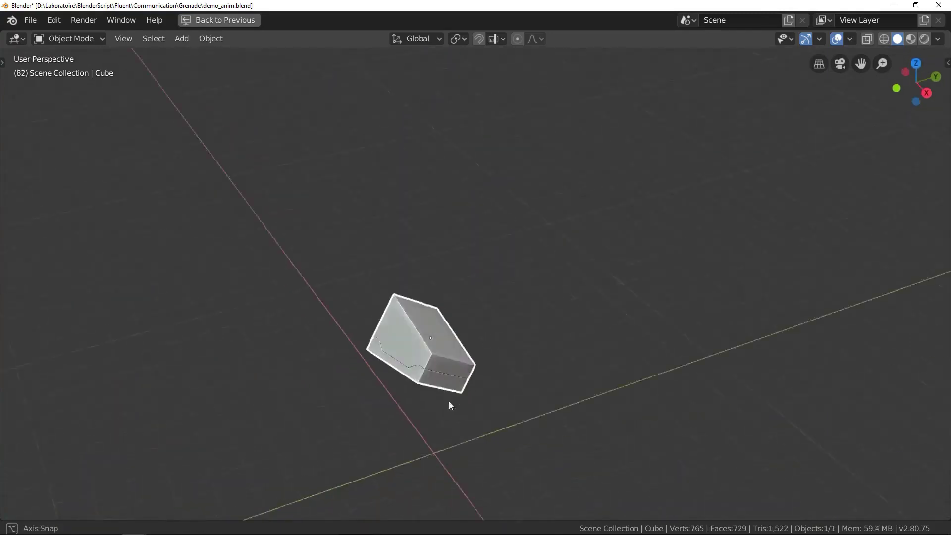
scroll(420, 350, "up", 5)
Draw a rectangle cut on a grid rotated 45° on X, set its depth and mirror it.
key("f")
key("x")
middle_click_drag(450, 365, 409, 310)
left_click_drag(407, 305, 451, 350)
left_click(448, 352)
middle_click_drag(449, 352, 479, 360)
key("m")
left_click(534, 413)
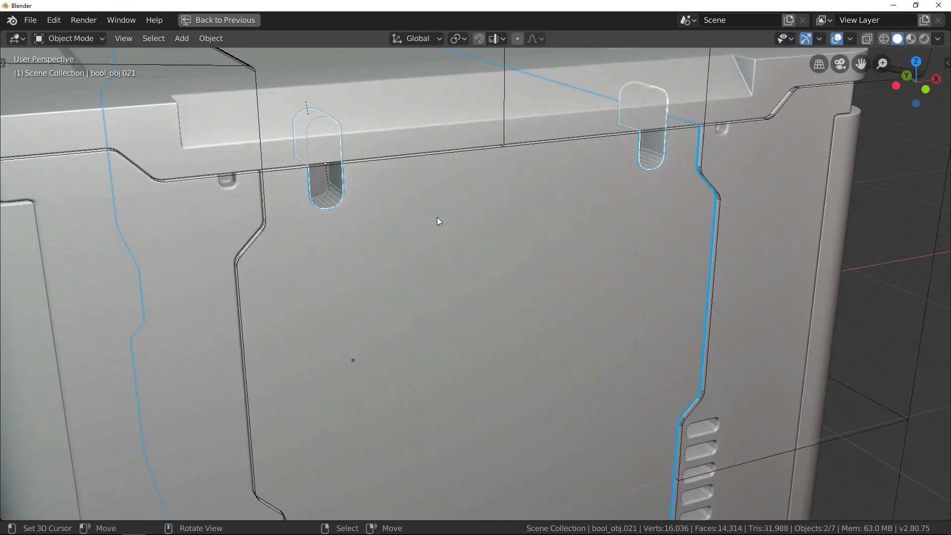
Duplicate the rounded slot cut-out to place copies across the crate's side panel.
key("f")
left_click(353, 247)
left_click(554, 238)
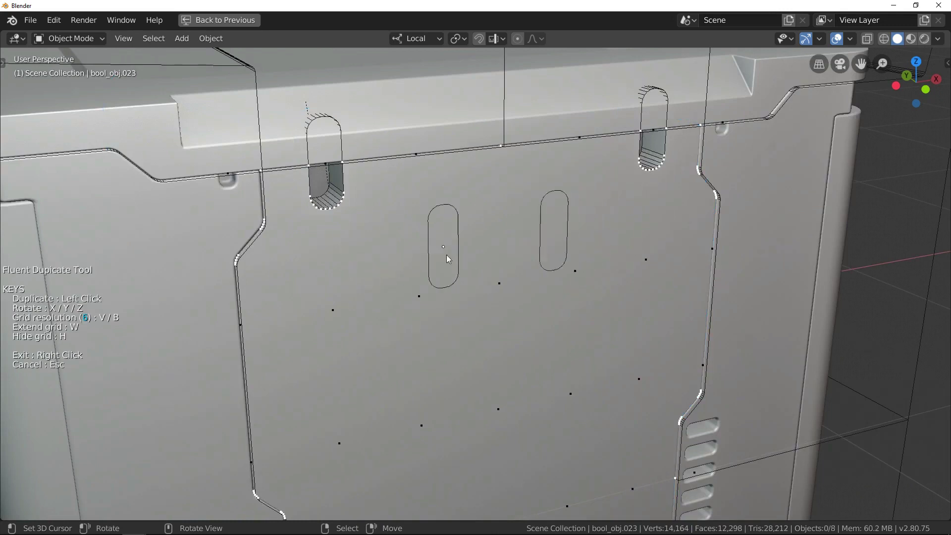
scroll(438, 254, "down", 5)
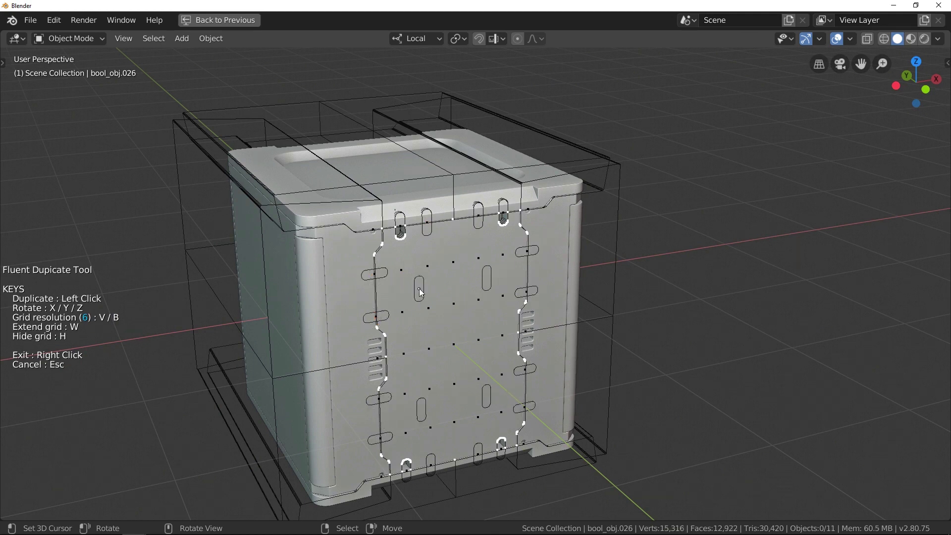
key("h")
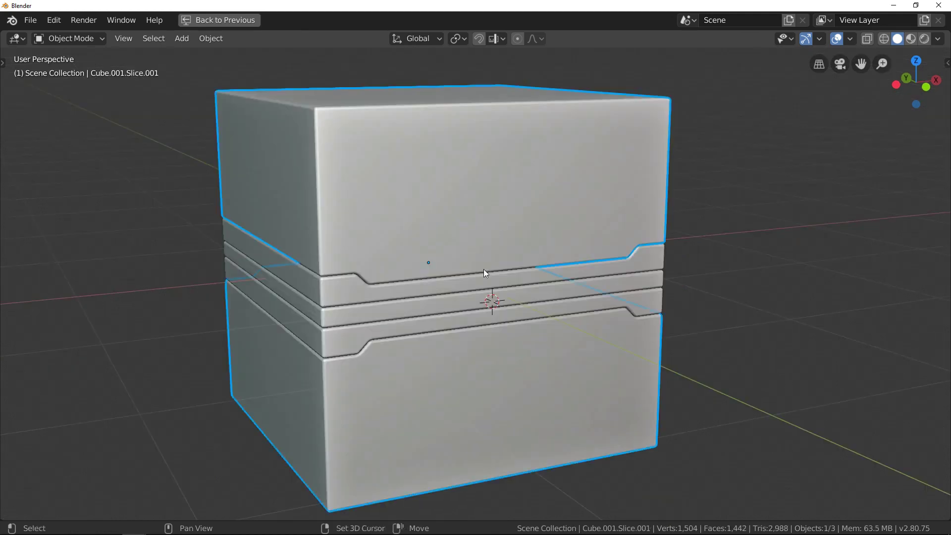
Cut a vertical rectangle slot through the middle band of the cube and confirm its depth.
left_click(480, 280)
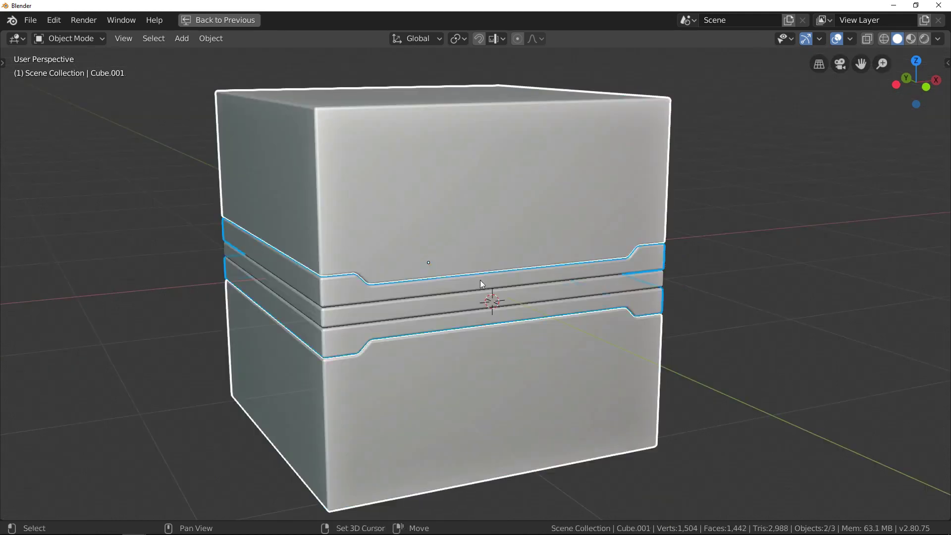
left_click(474, 301)
key("f")
left_click(388, 276)
right_click(500, 299)
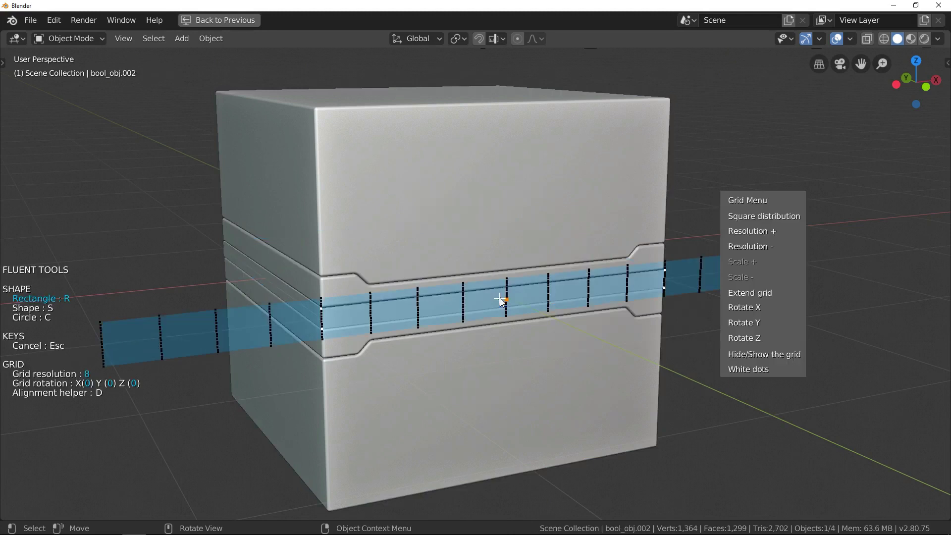
left_click_drag(505, 296, 493, 404, "shift")
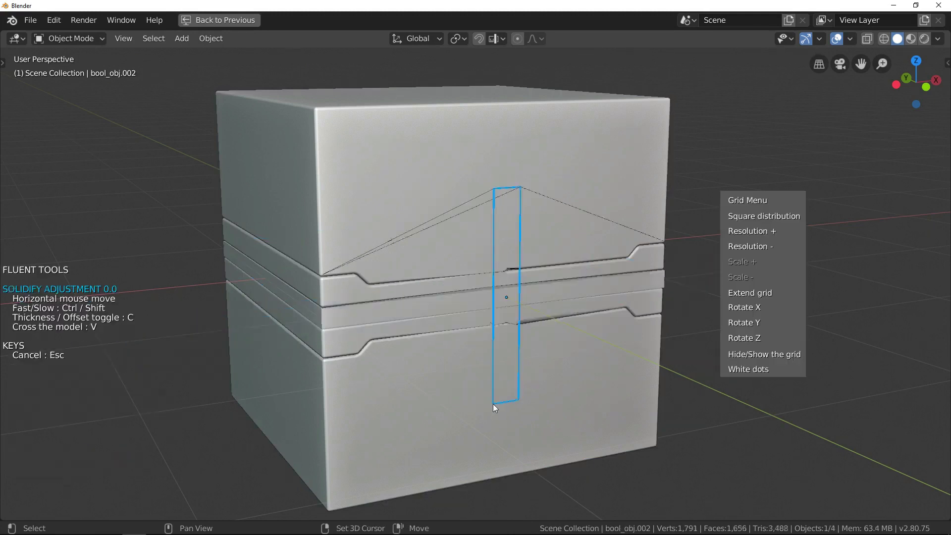
left_click(470, 398)
middle_click_drag(575, 364, 521, 364)
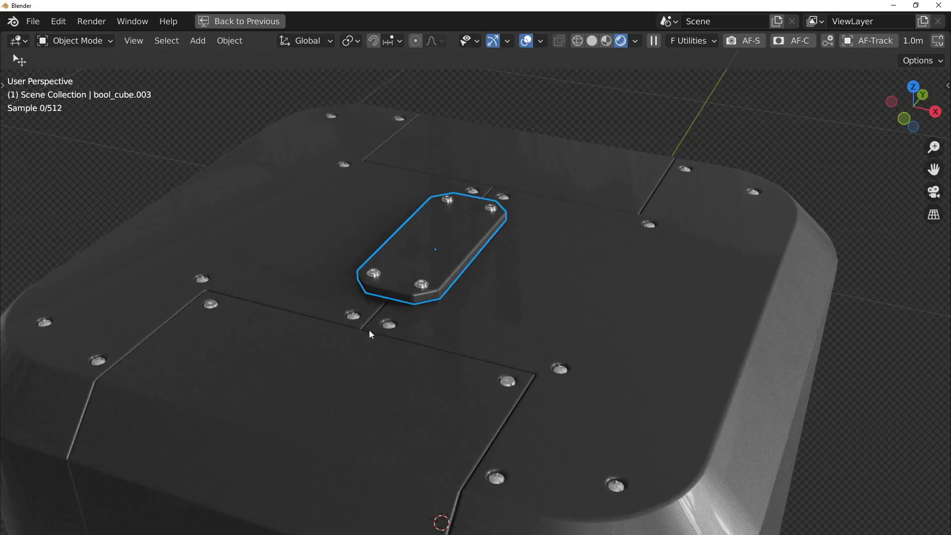
middle_click_drag(369, 330, 453, 320)
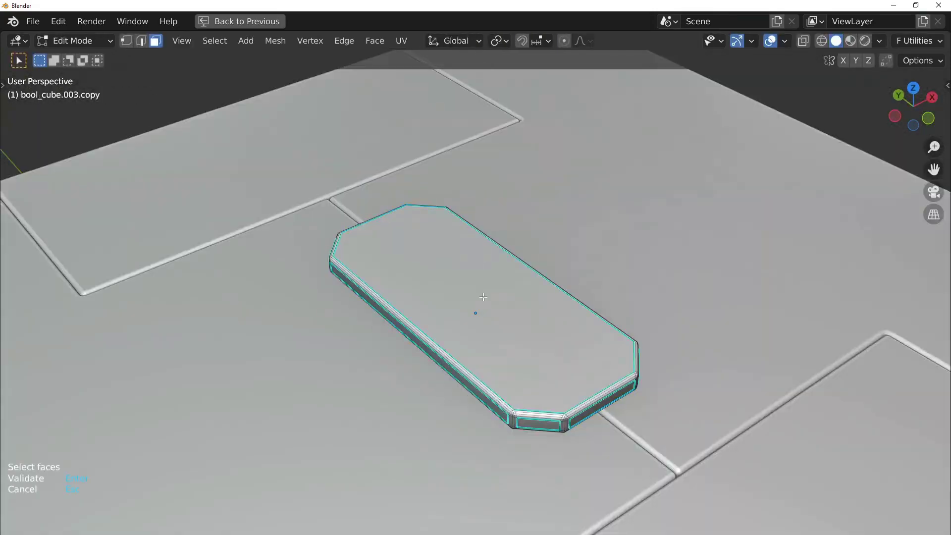
Add screws to the selected plate faces using screw Head 06.
key("a")
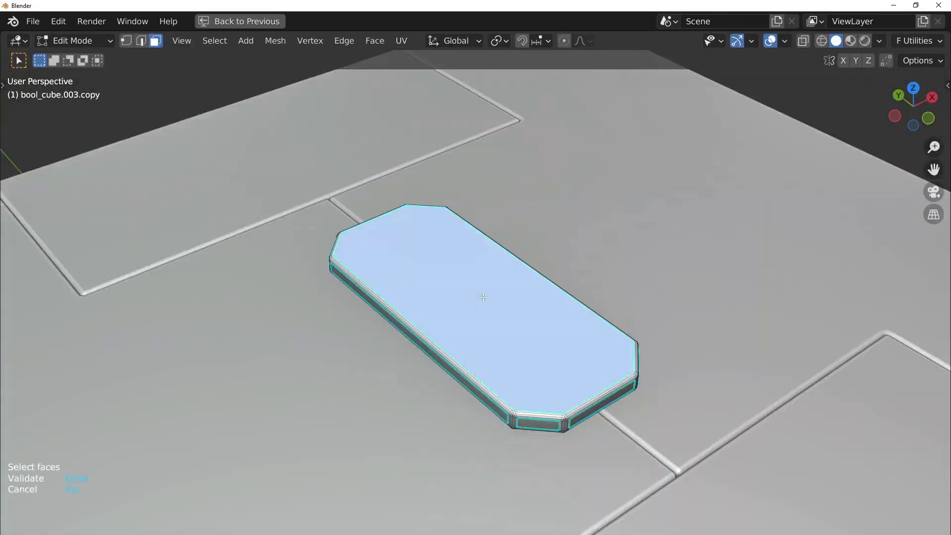
key("Tab")
key("shift+f")
left_click(547, 253)
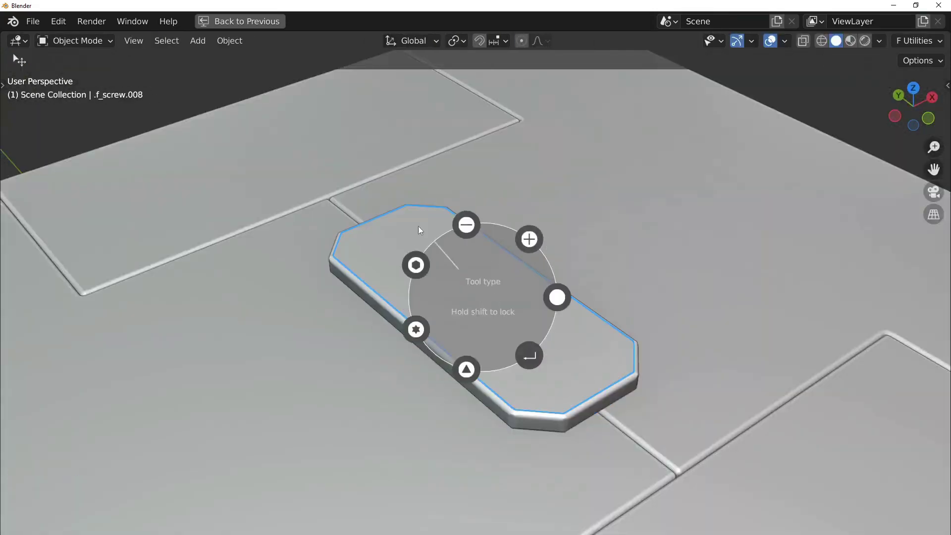
left_click(416, 331)
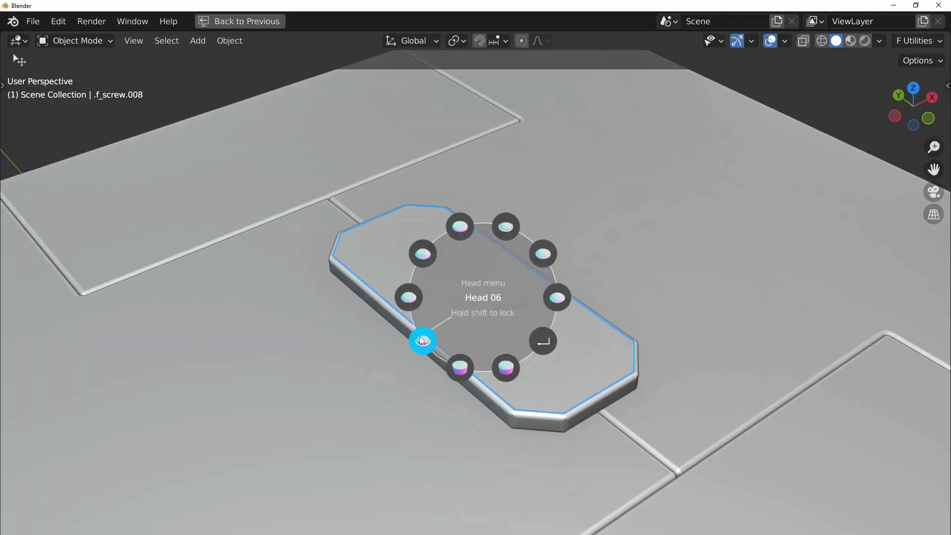
left_click(422, 340)
Adjust the screw offset, widen the heads and switch the edge screws to Head 01.
left_click(456, 256)
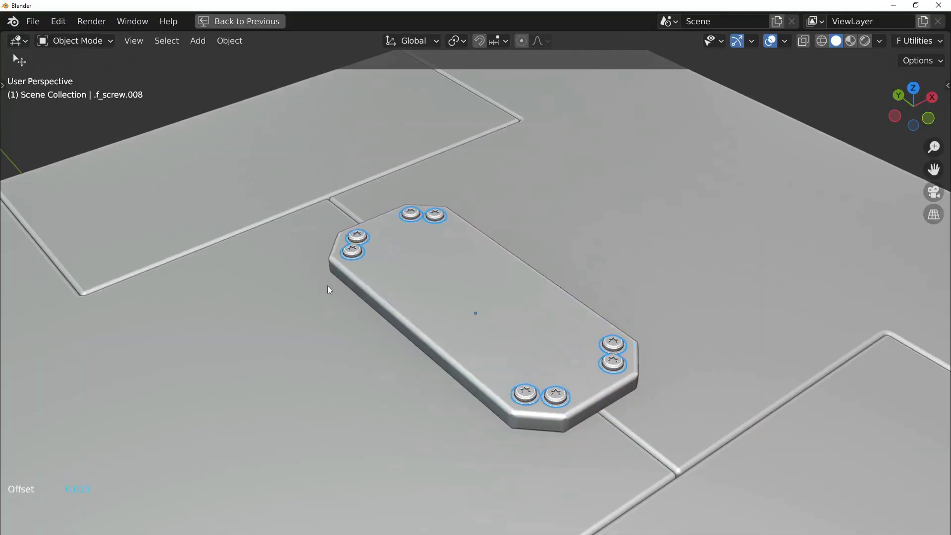
right_click(455, 301)
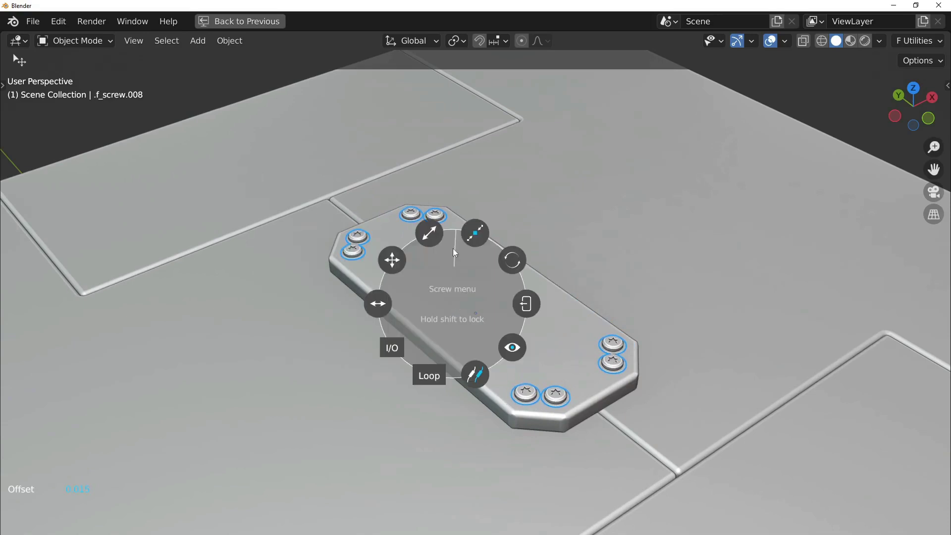
left_click(474, 244)
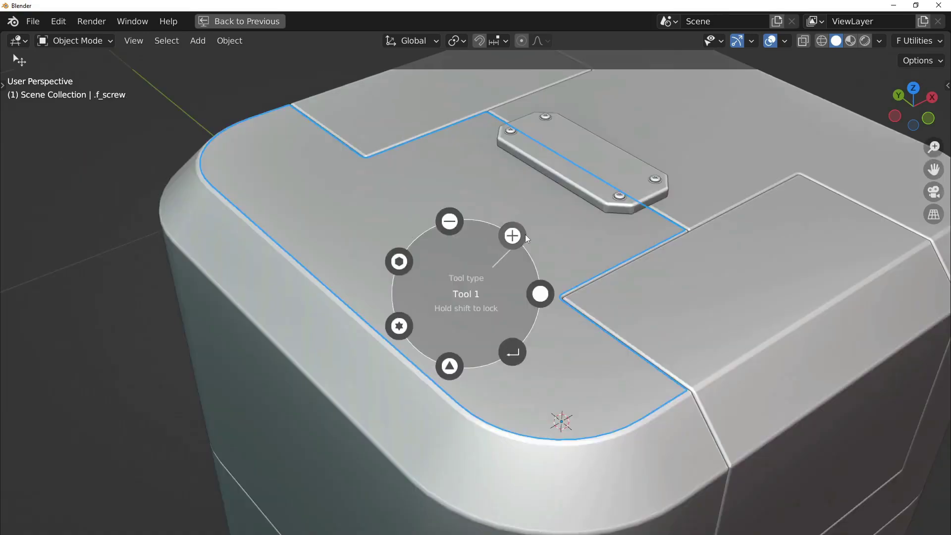
left_click(523, 236)
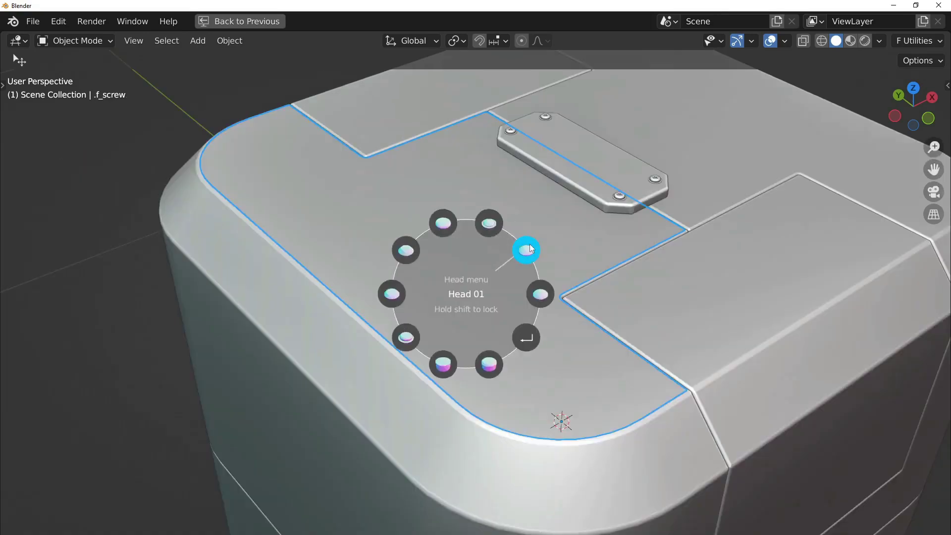
left_click(526, 245)
Reduce the edge screw count, shift their offset and flip them between inside and outside.
right_click(519, 313)
left_click(541, 221)
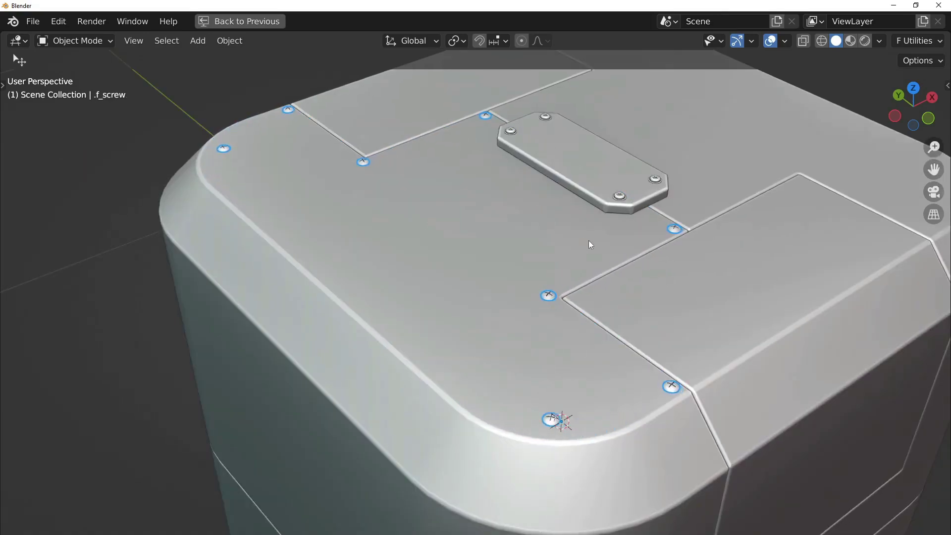
right_click(561, 284)
left_click(594, 223)
right_click(546, 243)
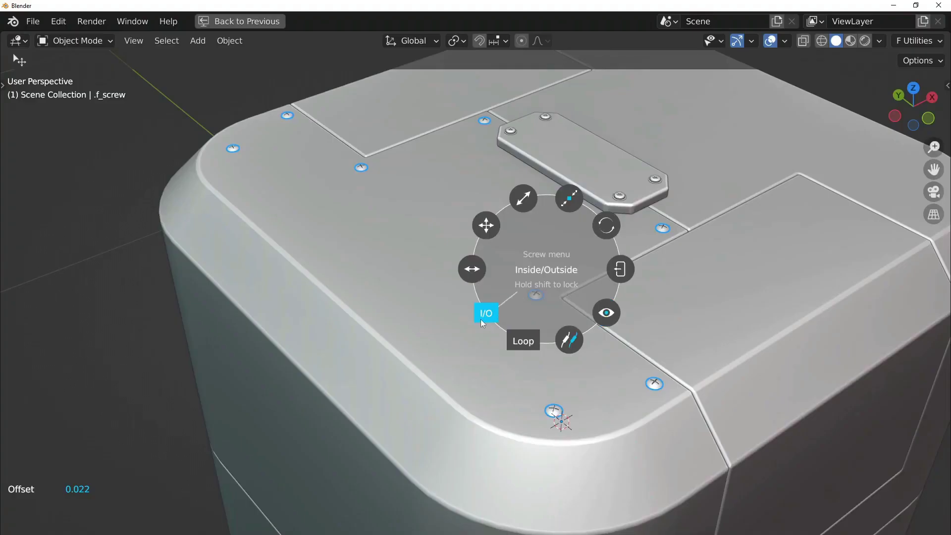
left_click(480, 319)
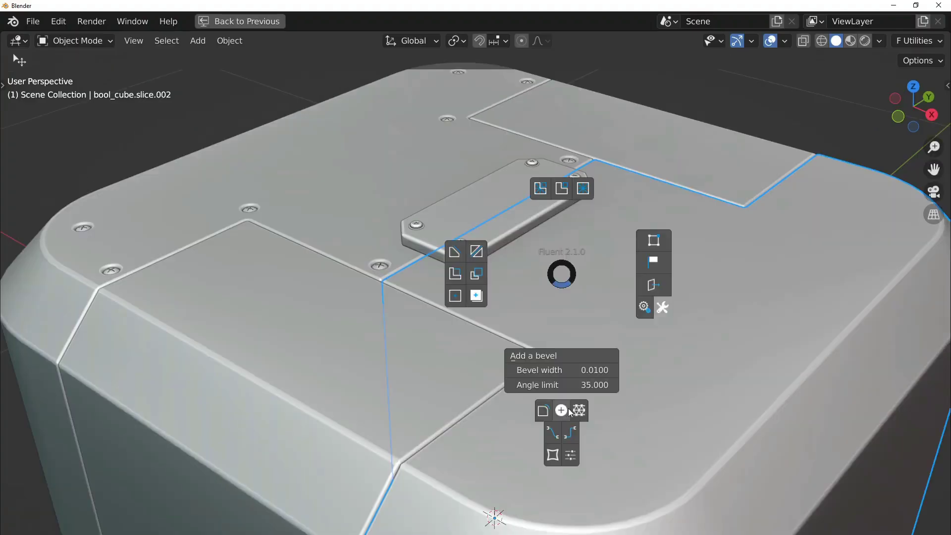
Place screws along the top panel faces following the edge loop, using an existing screw as source.
left_click(563, 340)
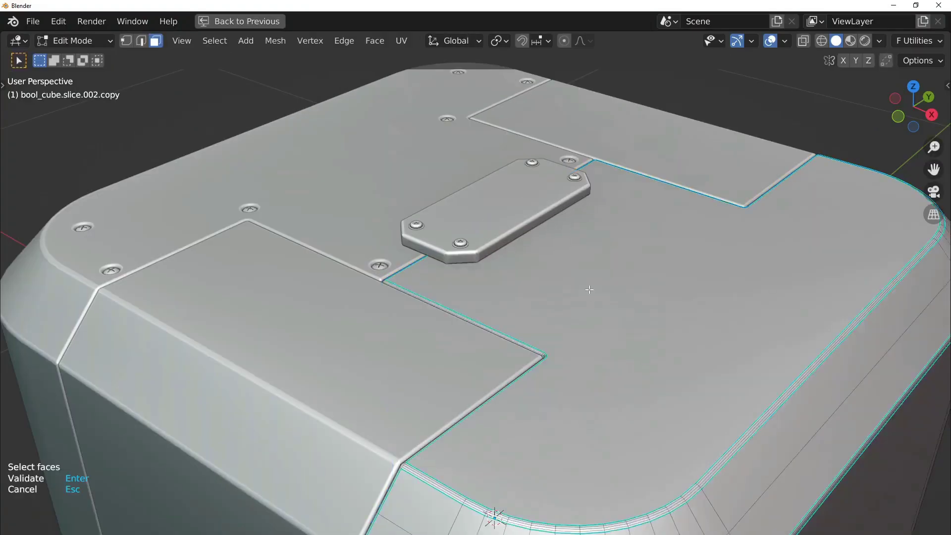
left_click(589, 289)
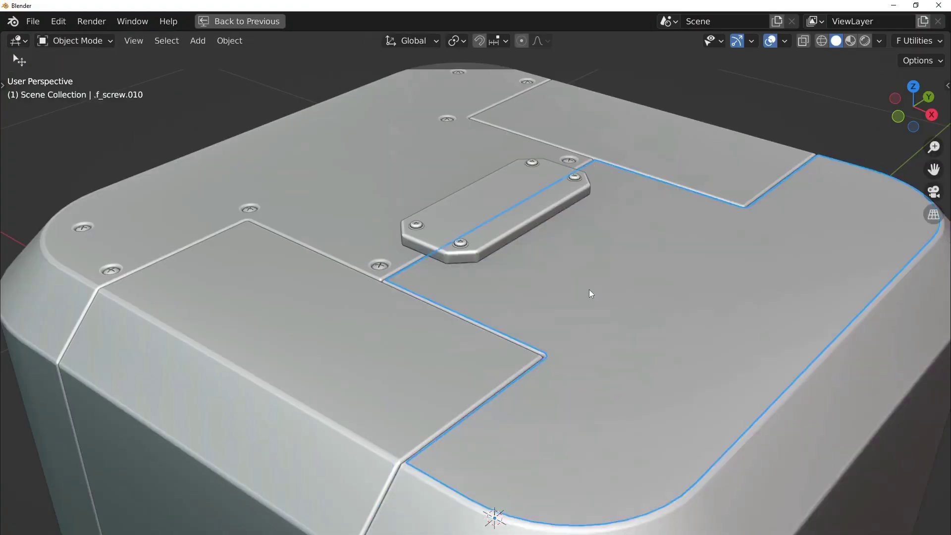
right_click(590, 290)
left_click(655, 274)
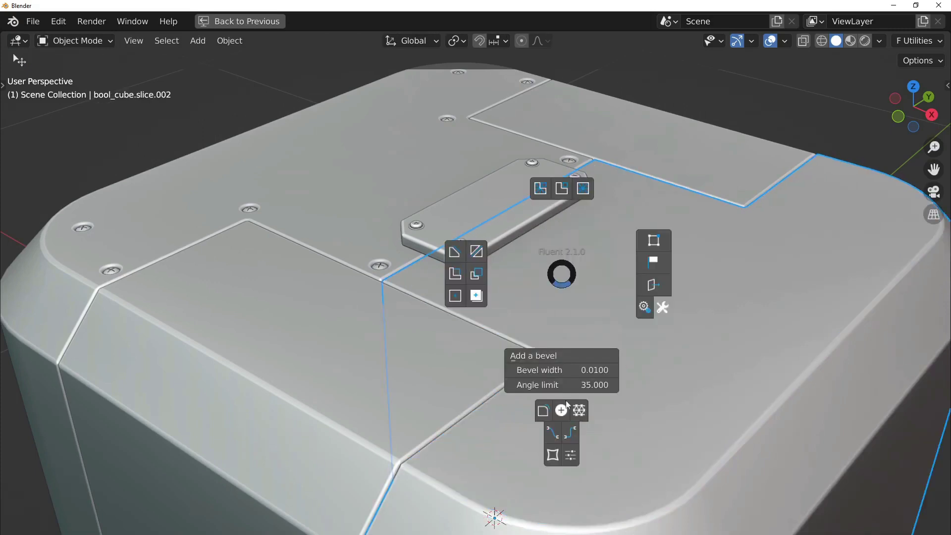
left_click(562, 411)
left_click(590, 290)
key("Return")
right_click(589, 289)
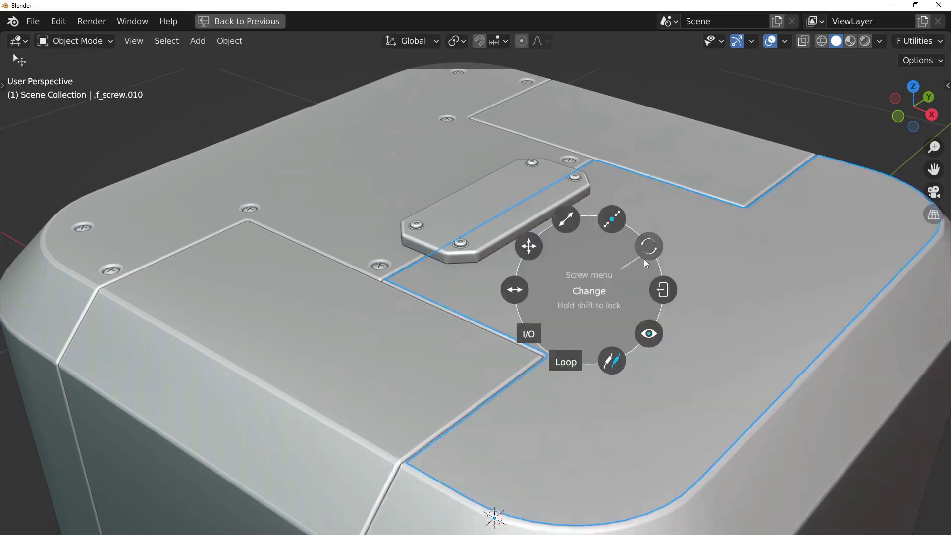
left_click(612, 362)
left_click(381, 265)
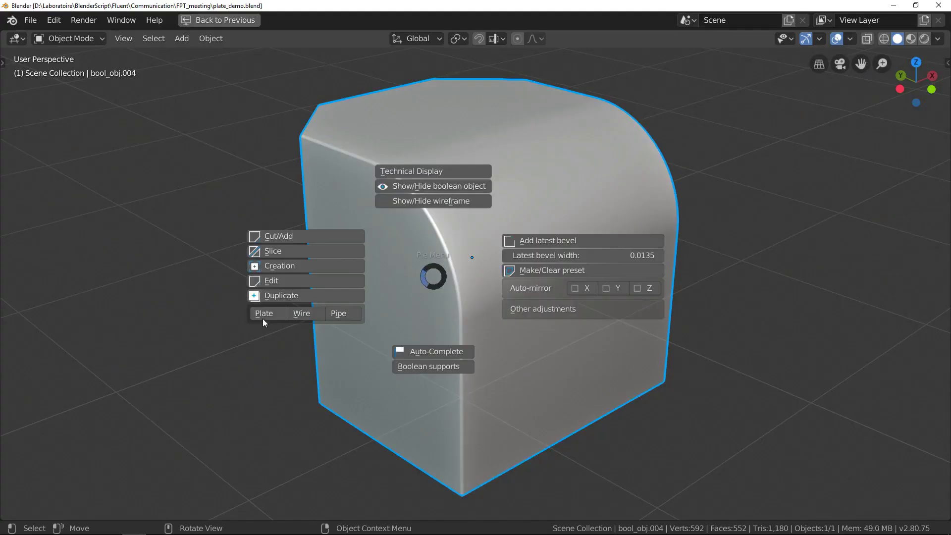
Turn the selected curved faces into a plate and set its thickness and edge bevel.
left_click(261, 318)
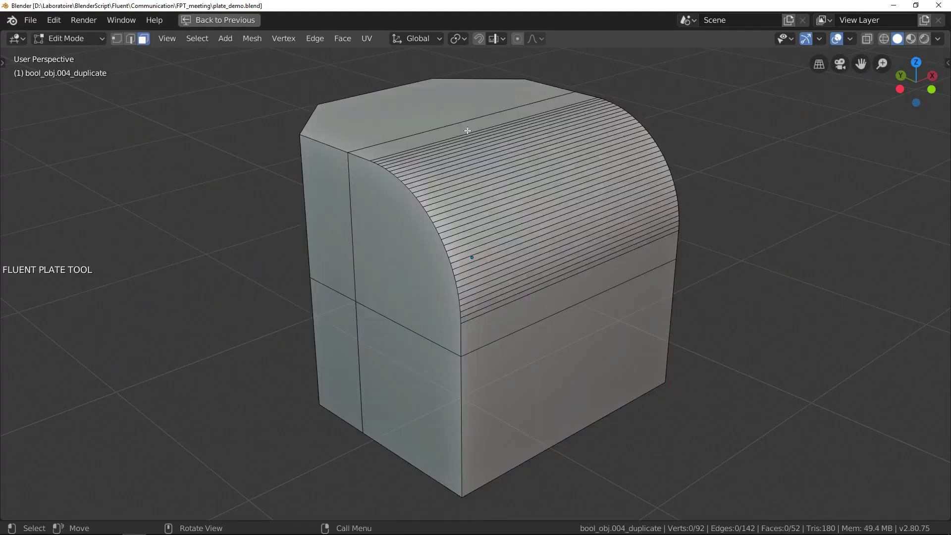
key("Return")
left_click(595, 285)
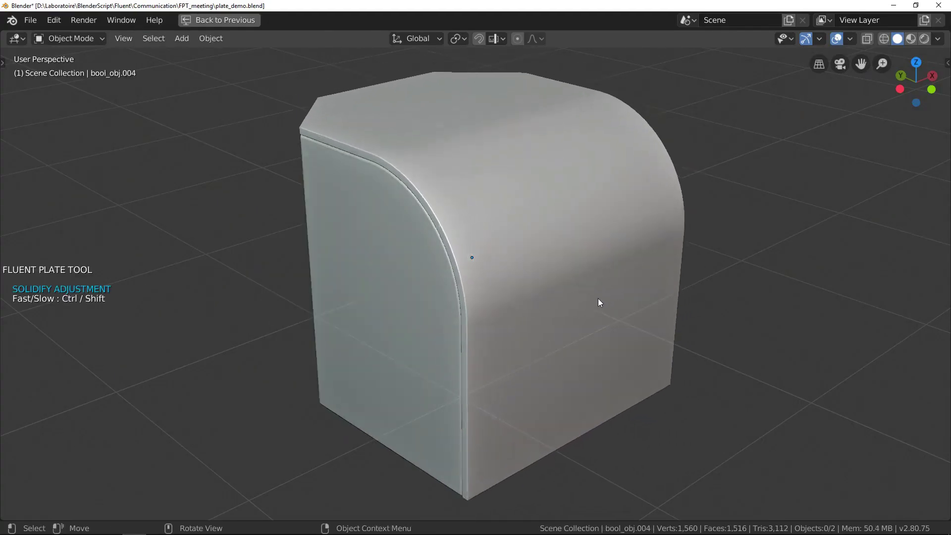
left_click(611, 302)
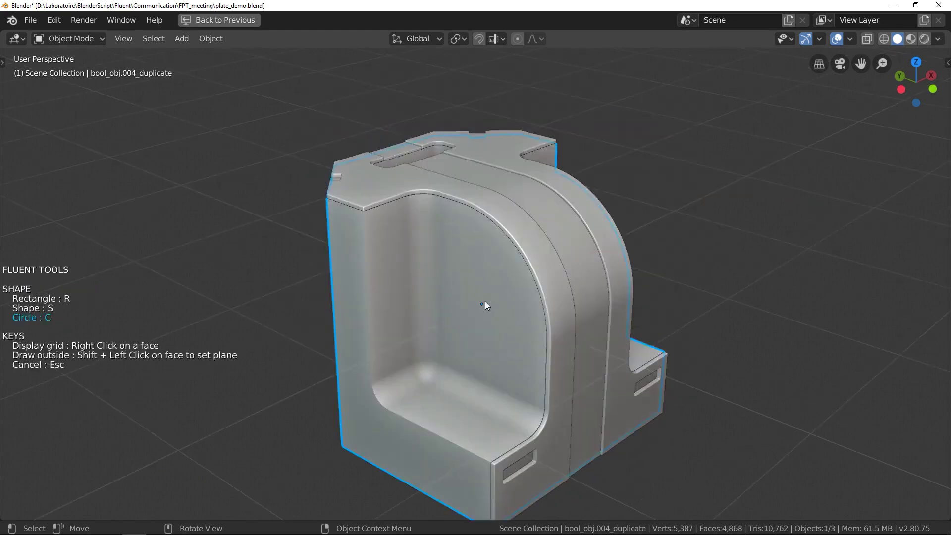
Cut a circular hole into the plate and bevel its rim.
left_click(486, 306)
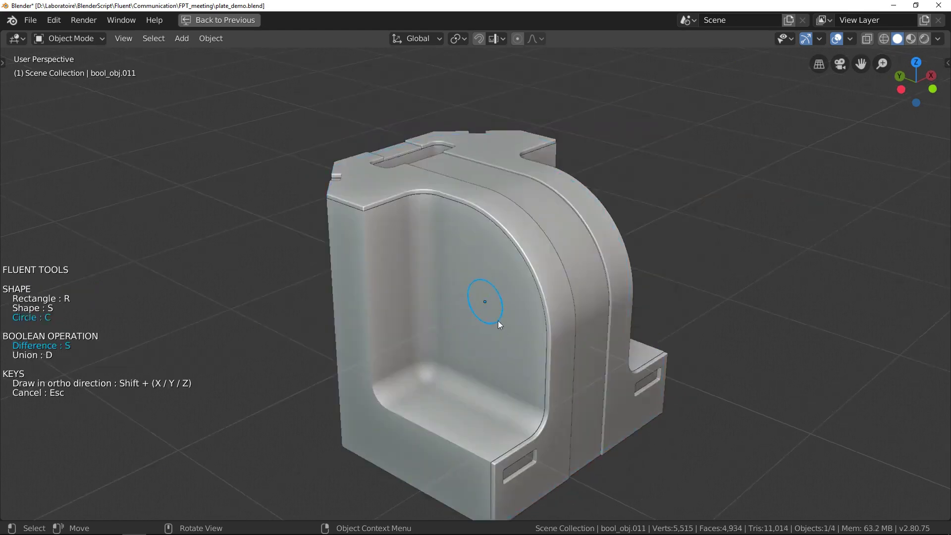
left_click(500, 322)
left_click(509, 334)
right_click(509, 334)
left_click_drag(522, 290, 606, 257)
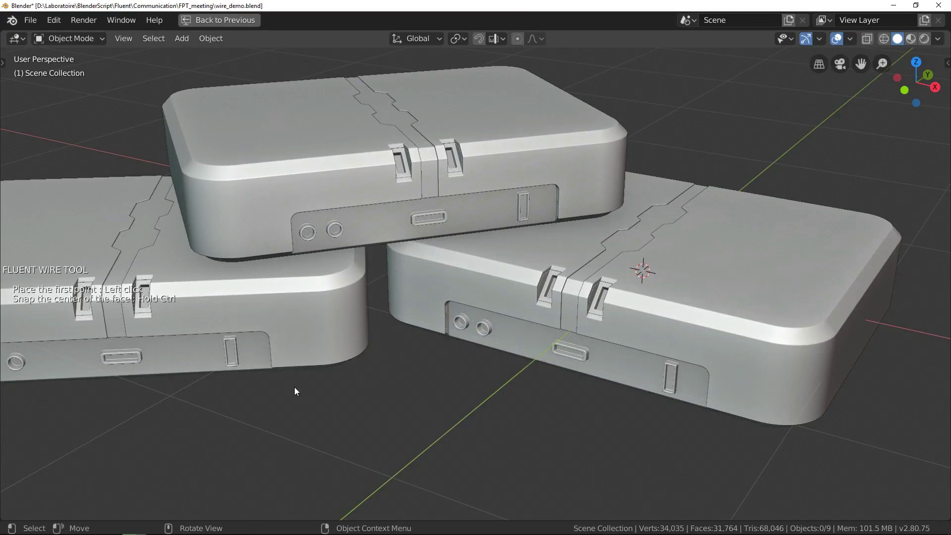
Attach a wire to the socket hole, reshape its curve and slide a ring along it.
left_click(460, 323)
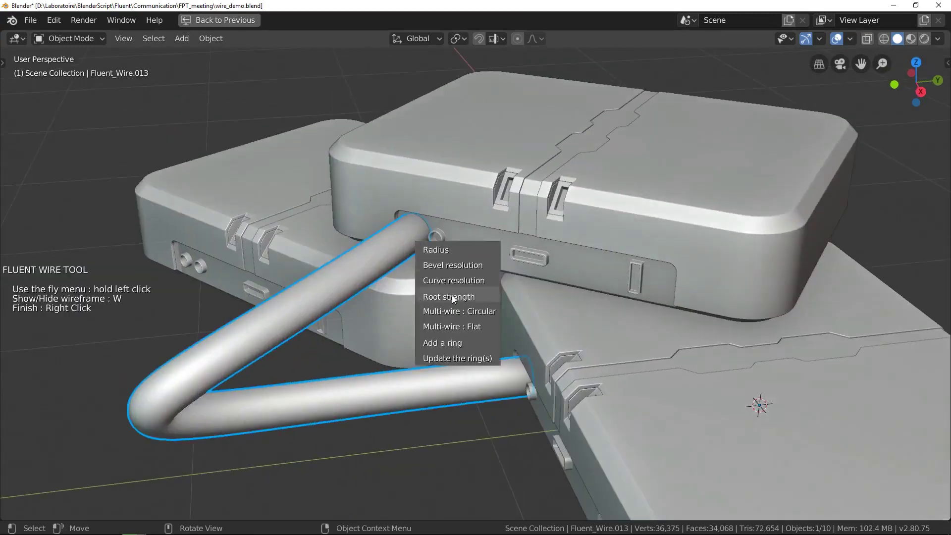
left_click_drag(451, 295, 452, 298)
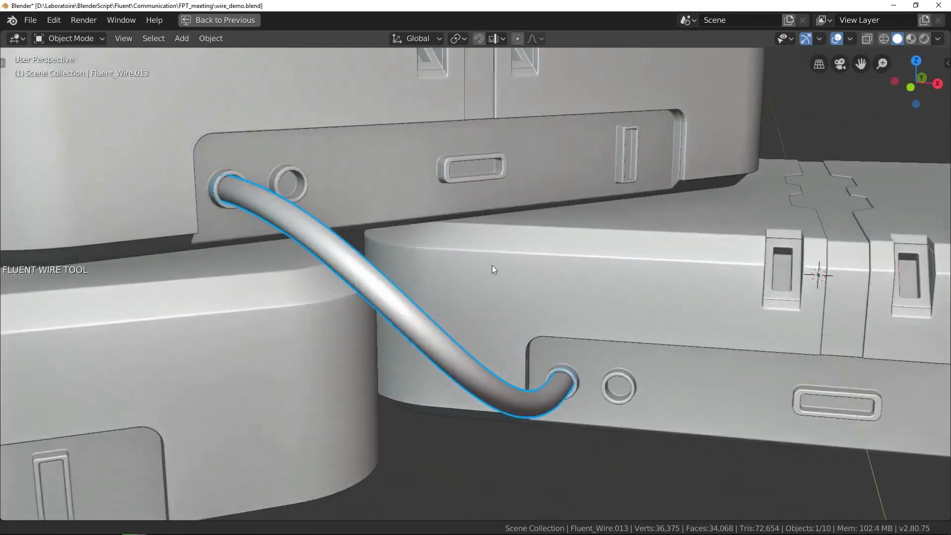
left_click_drag(538, 270, 540, 275)
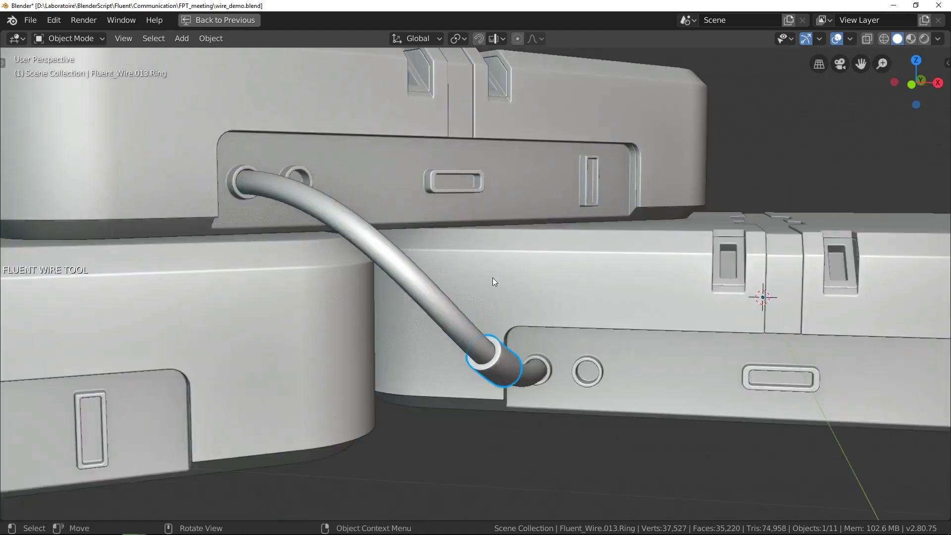
left_click_drag(493, 278, 543, 287)
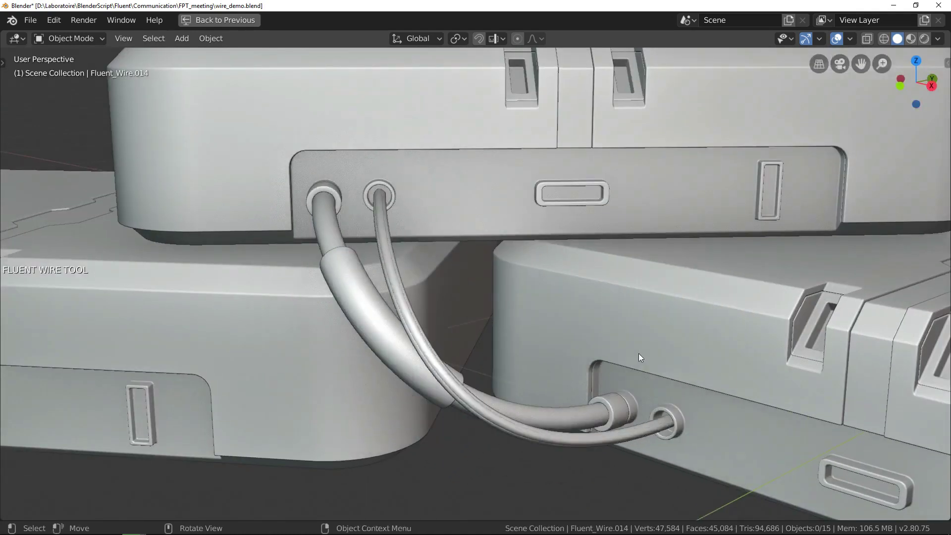
Make the thick wire a flat multi-wire with three spaced strands.
middle_click_drag(638, 353, 611, 340)
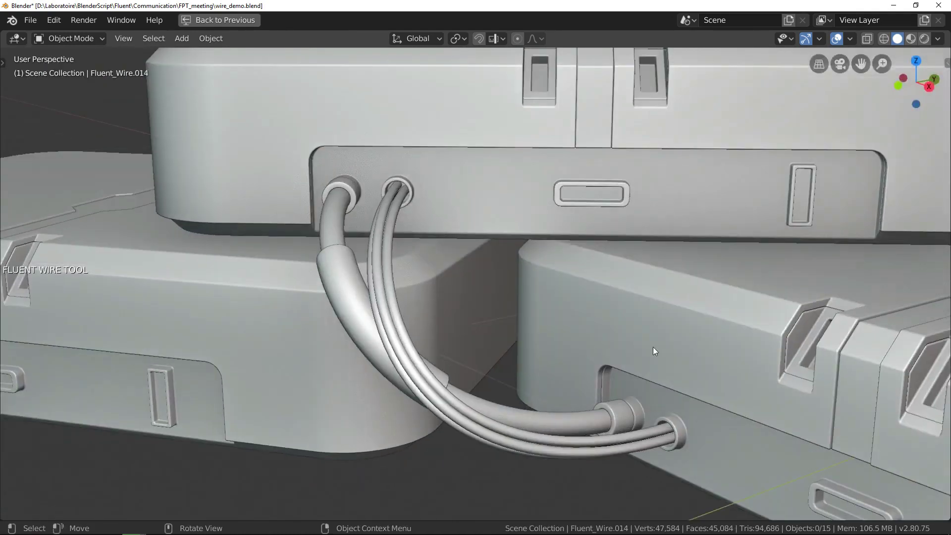
left_click(640, 367)
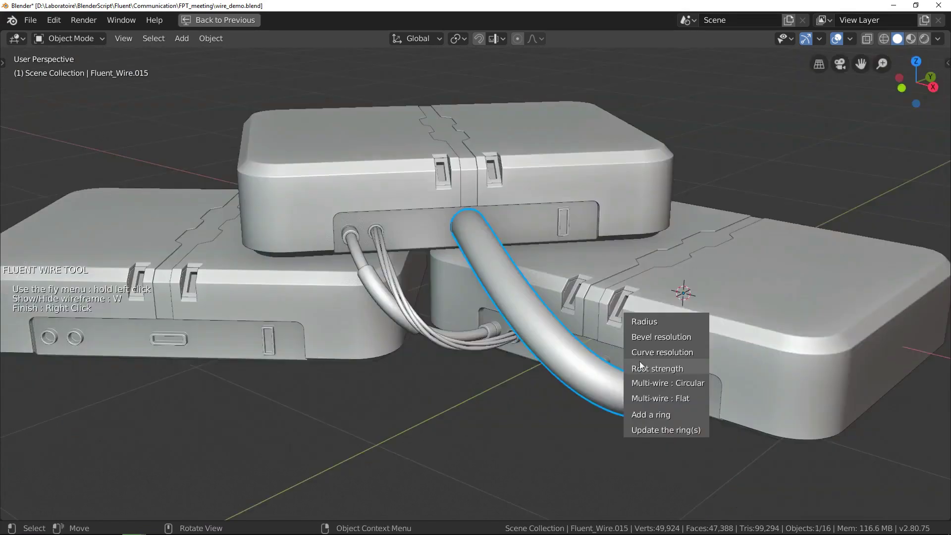
left_click(670, 397)
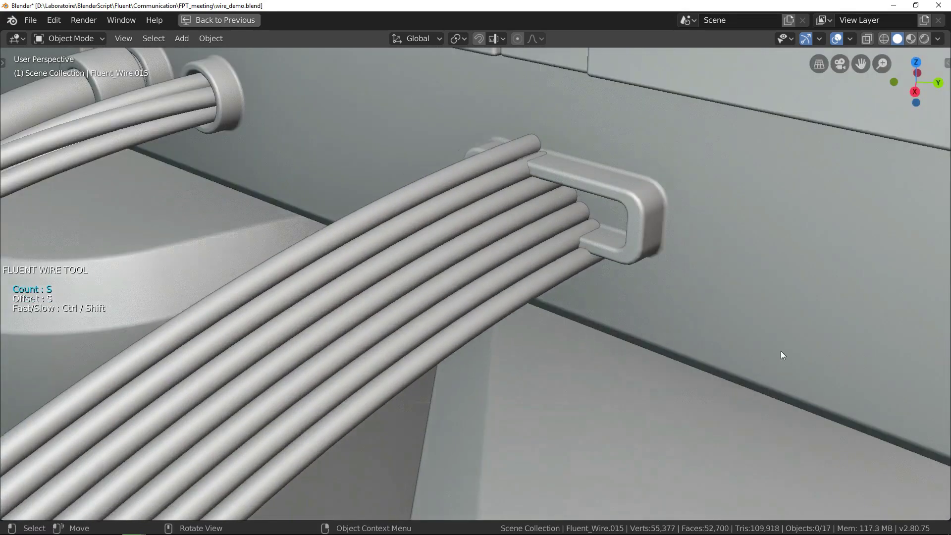
left_click(593, 340)
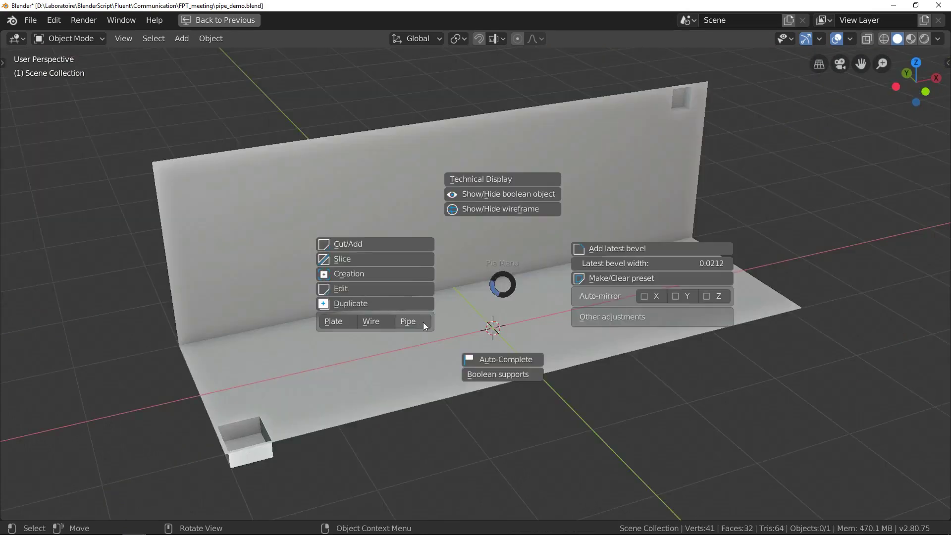
Run a pipe from the floor box up to the hole in the wall.
left_click(423, 322)
left_click(240, 436)
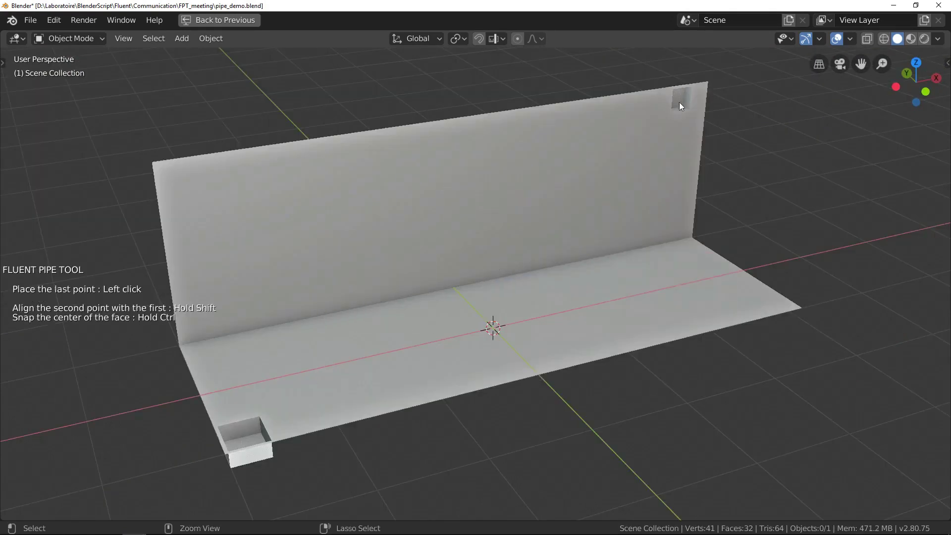
left_click(680, 102)
left_click_drag(573, 252, 698, 254)
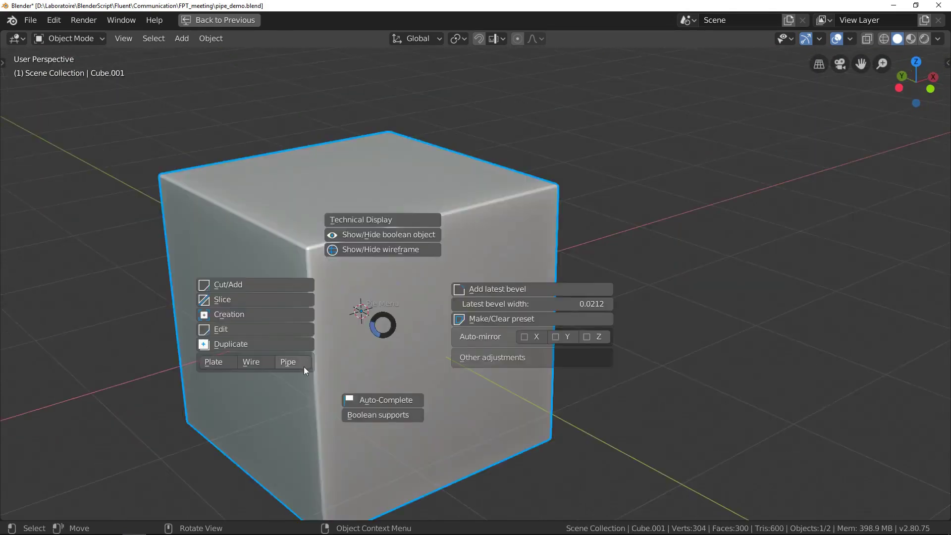
Wrap a pipe around the first cube, set its standoff and add rings at the elbows.
left_click(303, 366)
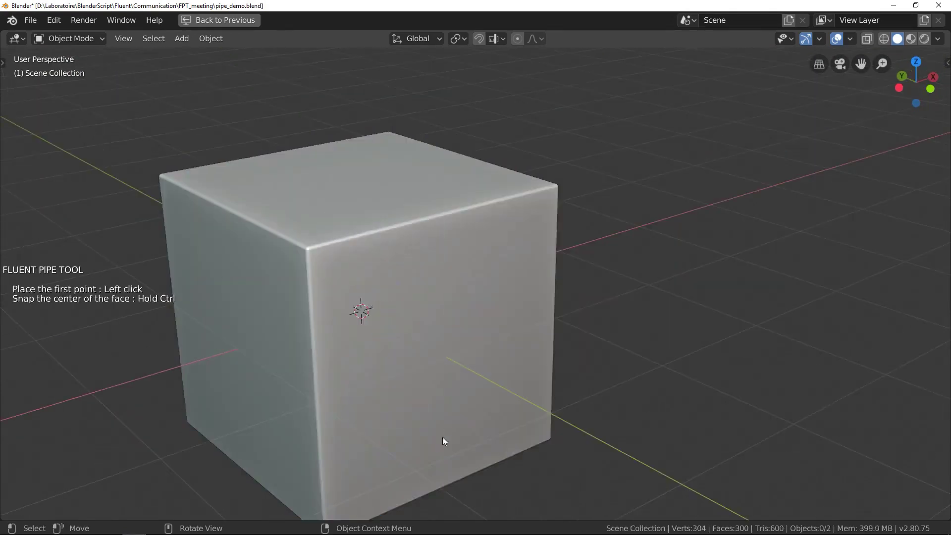
left_click(445, 463)
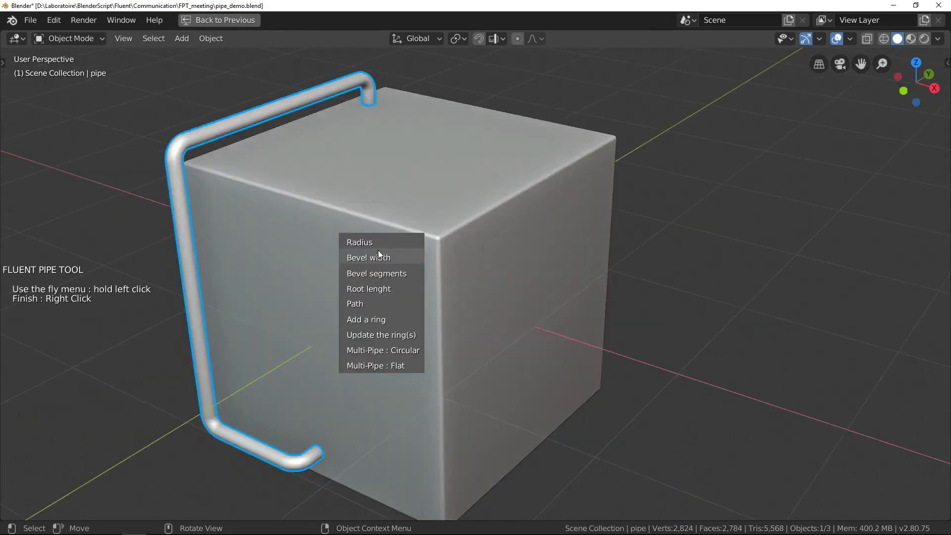
right_click(380, 249)
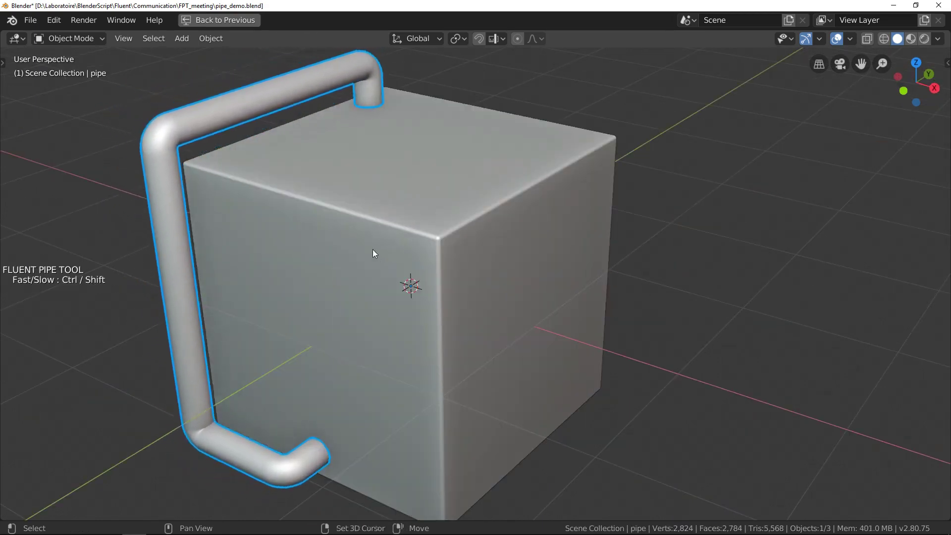
middle_click_drag(394, 264, 349, 269)
left_click_drag(350, 269, 273, 271)
middle_click_drag(273, 271, 311, 289)
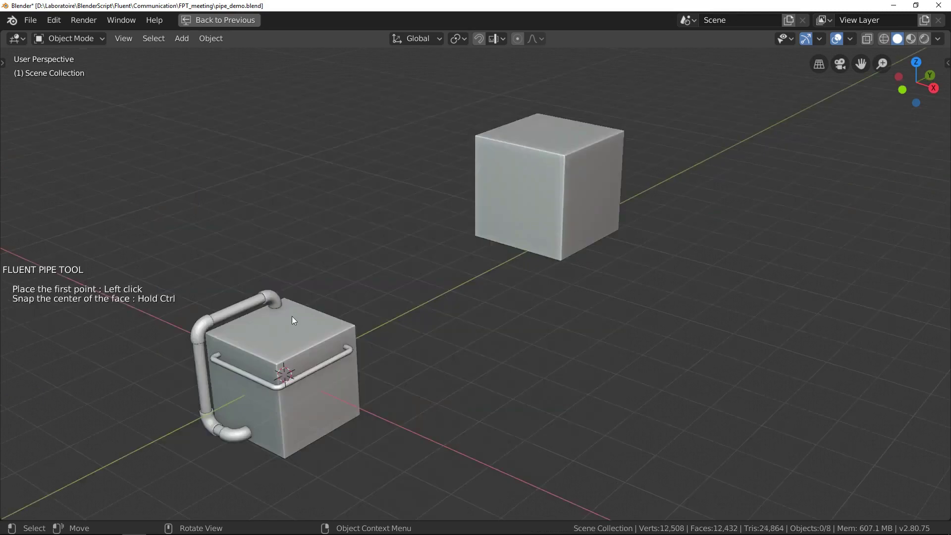
Connect the two cubes with a pipe, adjust its bend height and make it flat parallel pipes.
left_click(286, 332)
left_click(497, 185)
middle_click_drag(498, 185, 366, 240)
right_click(485, 310)
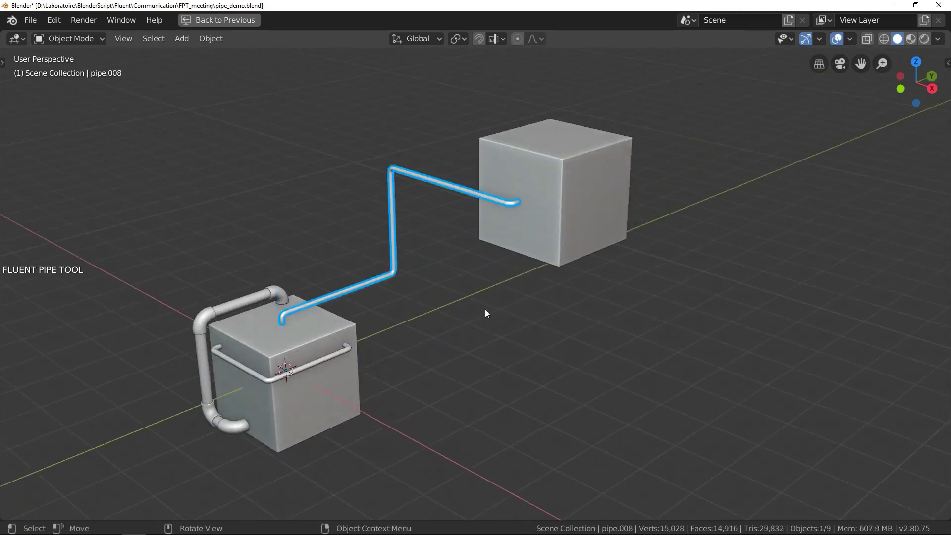
middle_click_drag(491, 317, 408, 292)
left_click_drag(408, 293, 421, 349)
scroll(551, 314, "up", 4)
scroll(545, 347, "up", 3)
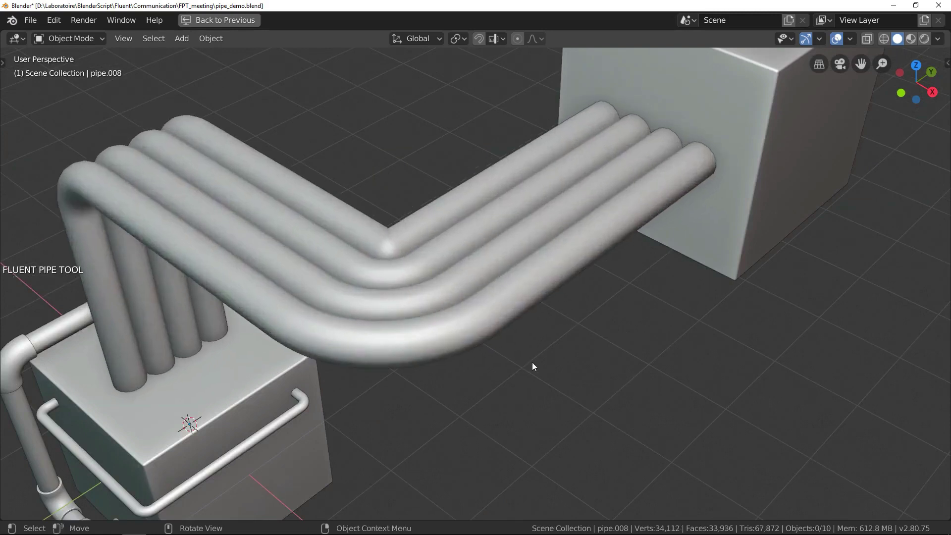
scroll(525, 364, "down", 4)
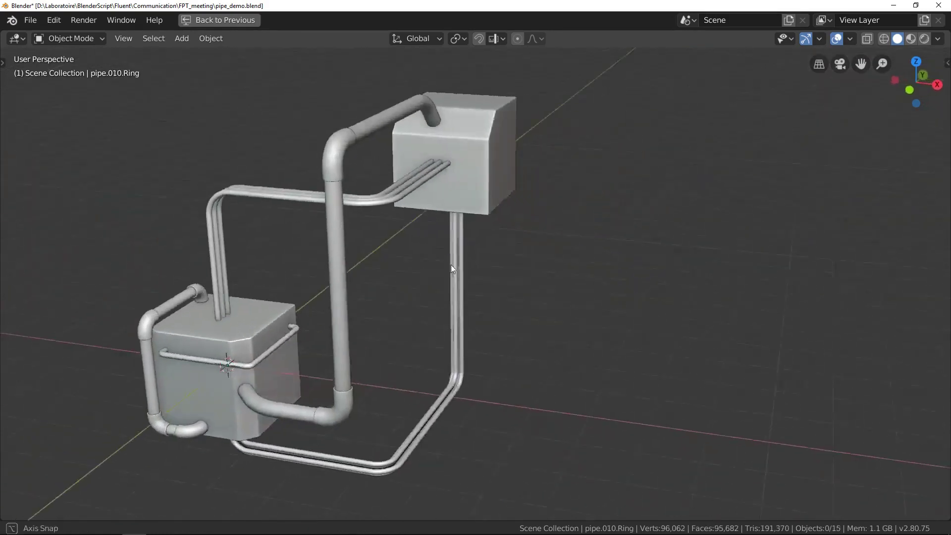